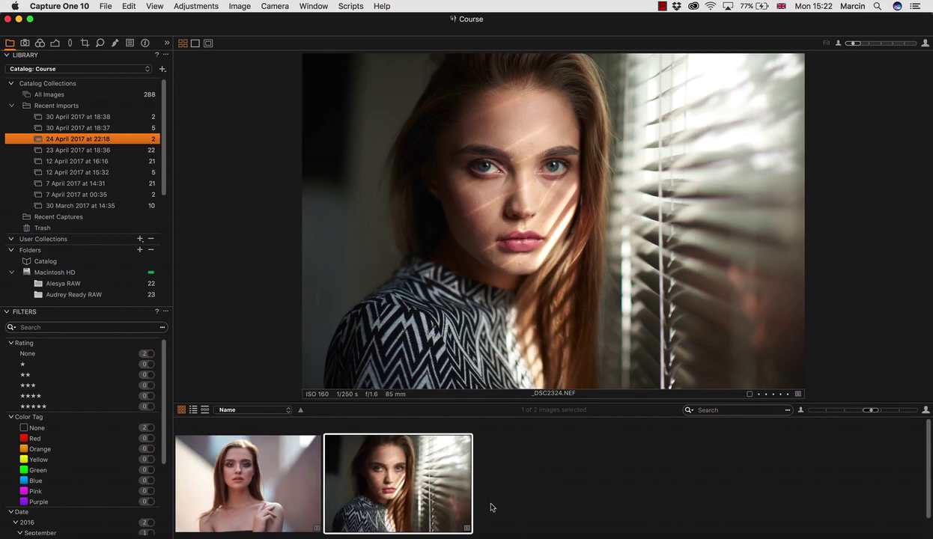
Apply Reset Camera Raw Defaults to the portrait, zeroing Highlights, Shadows and Vibrance, then return to Capture One.
click(446, 533)
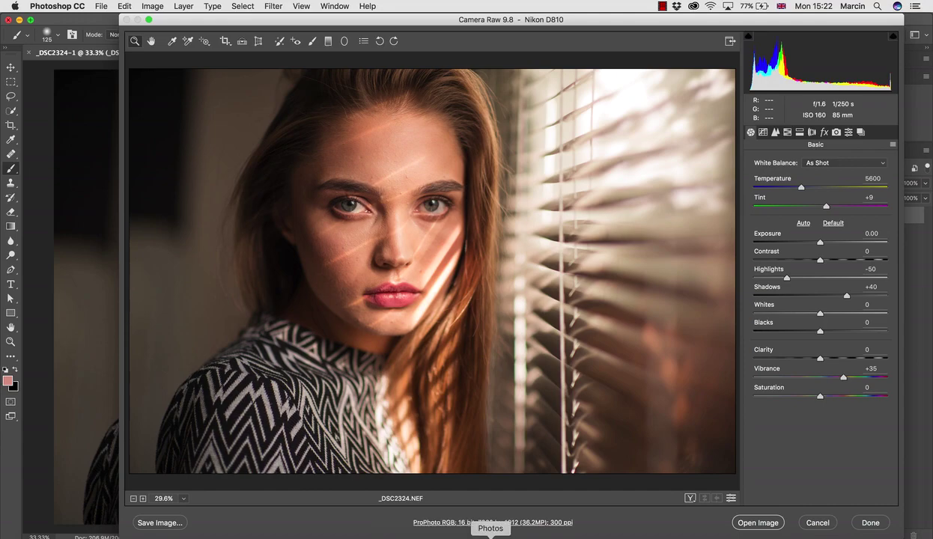
click(555, 534)
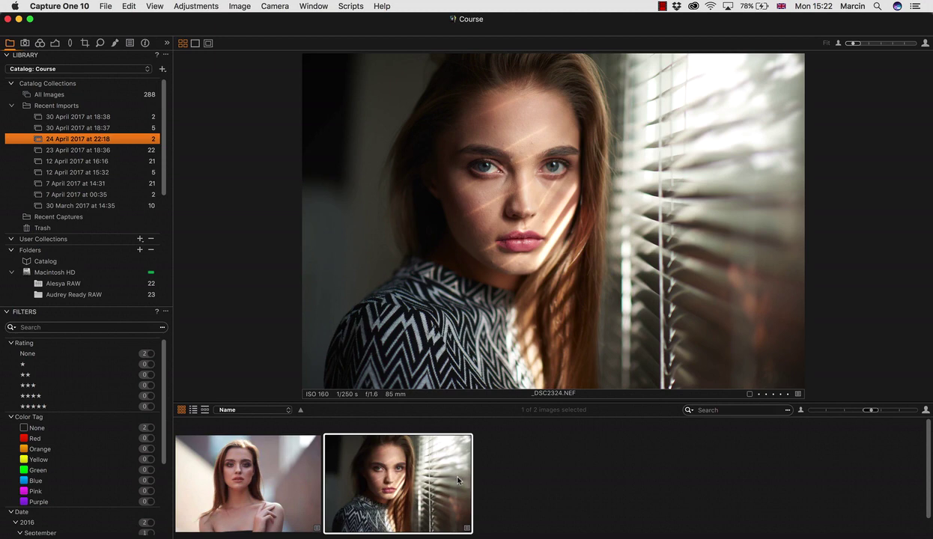
click(527, 533)
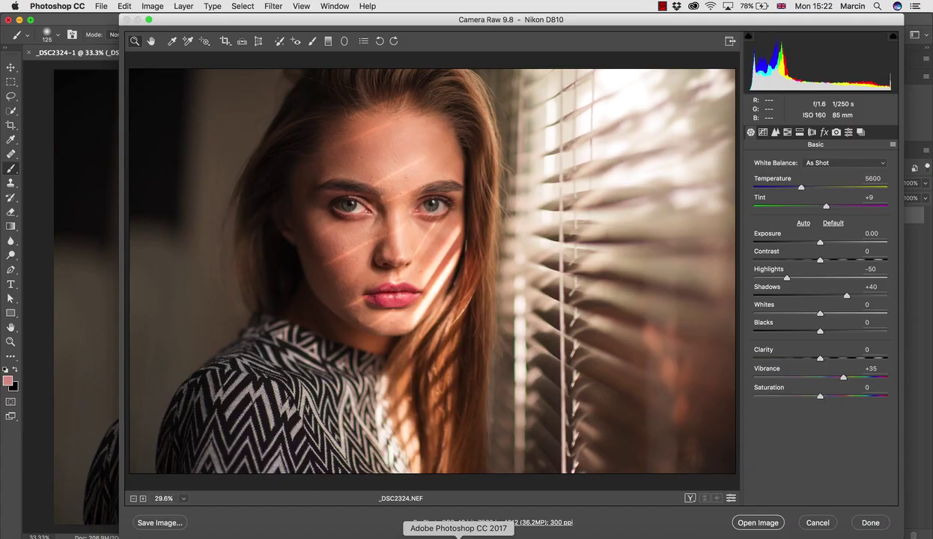
click(892, 145)
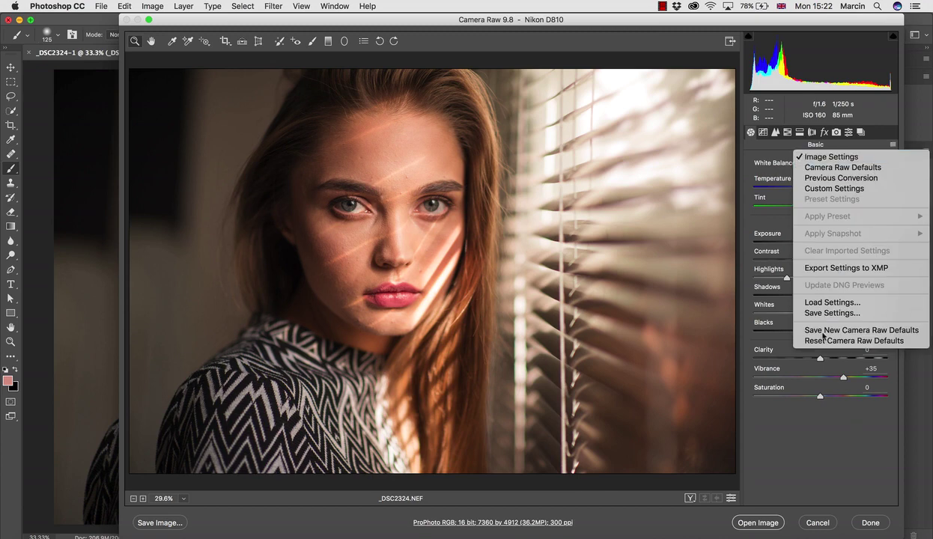
click(833, 341)
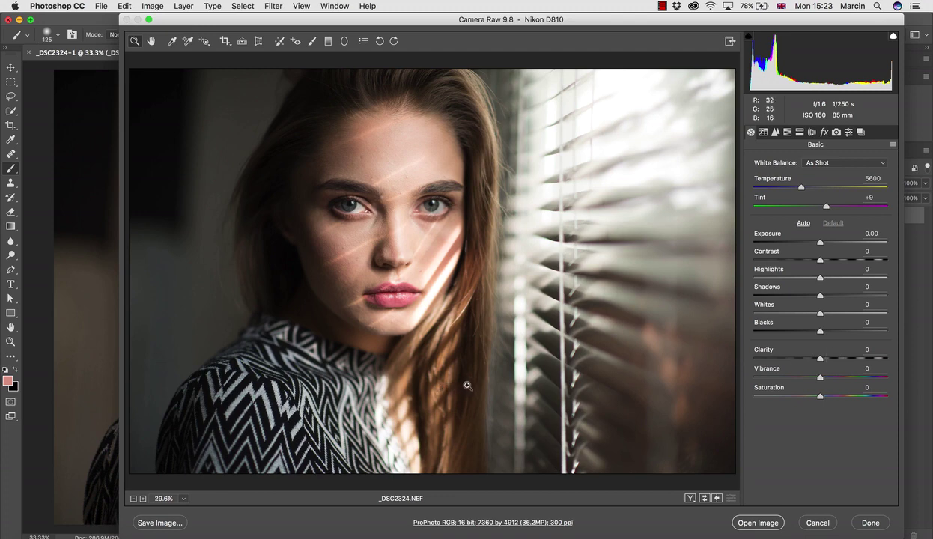
click(554, 536)
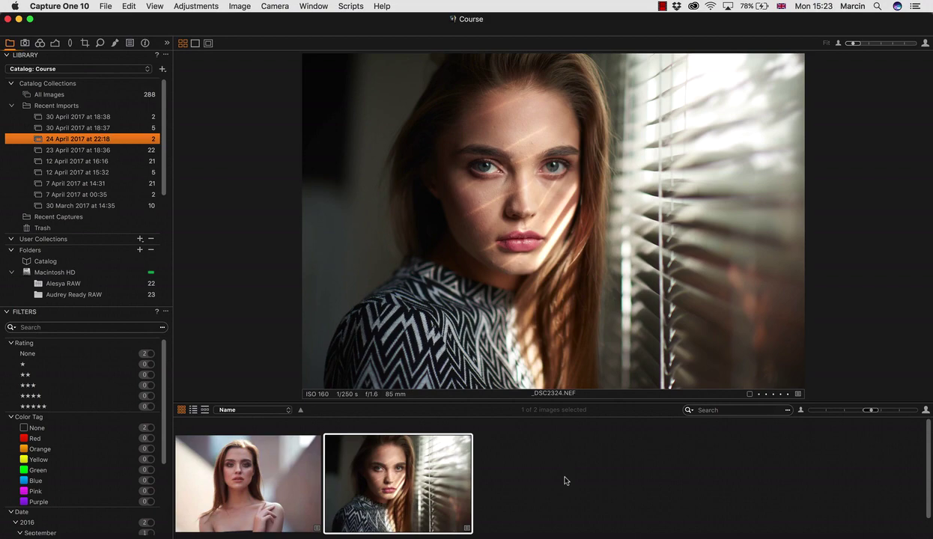
Open the portrait from Camera Raw as _DSC2324-1, close it unsaved, and show _DSC2324.NEF in Capture One.
click(459, 524)
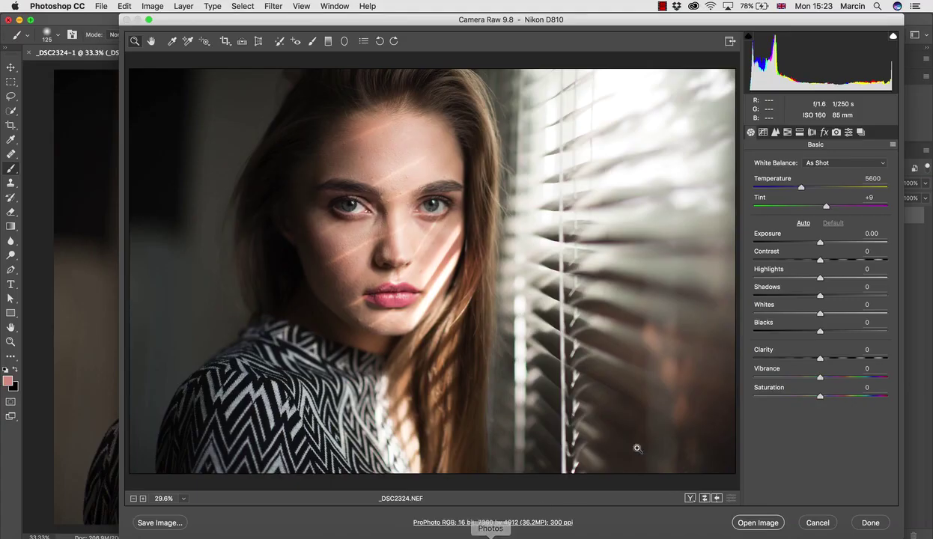
click(782, 514)
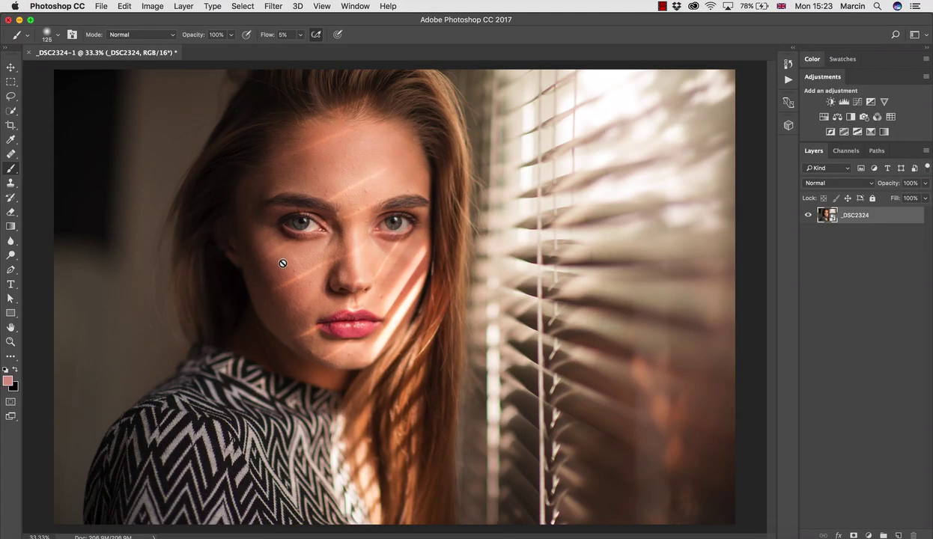
click(9, 19)
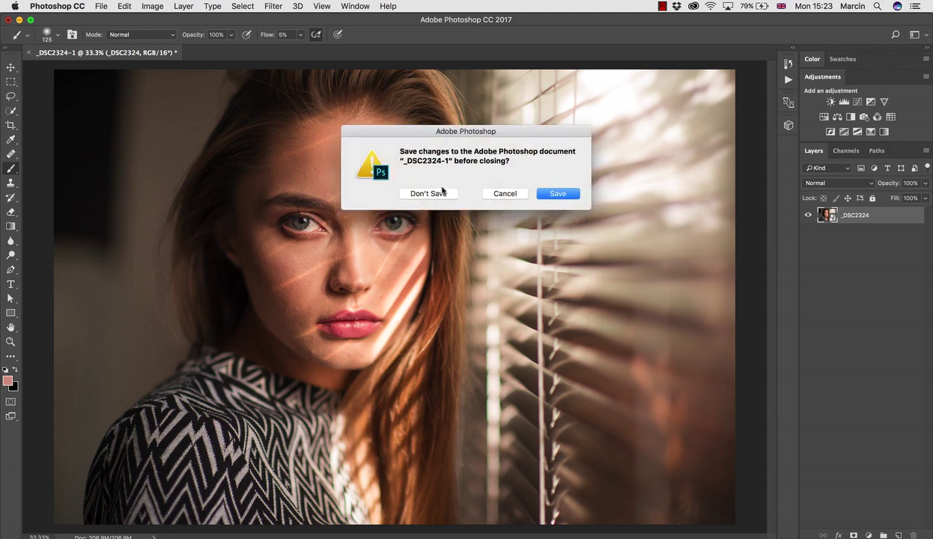
click(443, 194)
click(526, 533)
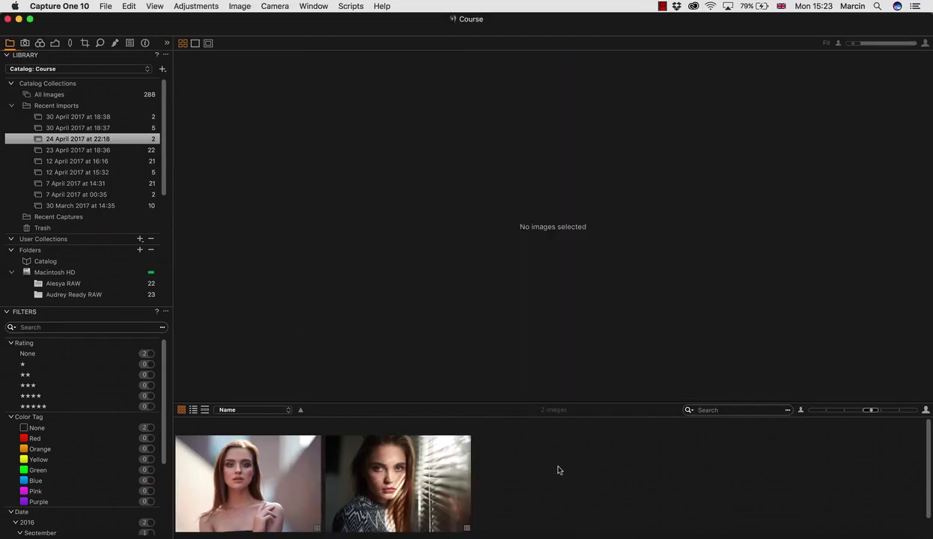
click(446, 487)
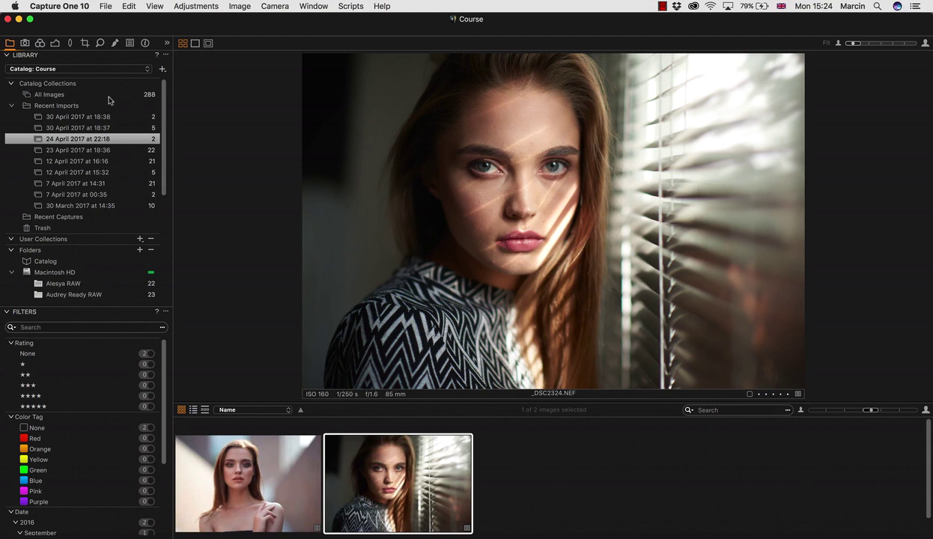
Open Import Images sourcing the Color Grading Course folder, abandoning the switch to the Ariel folder.
click(105, 7)
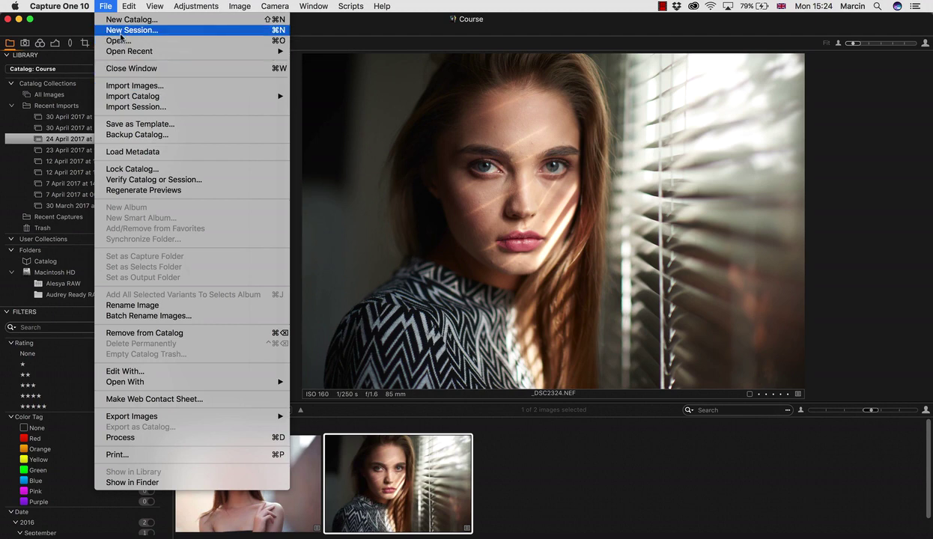
click(134, 87)
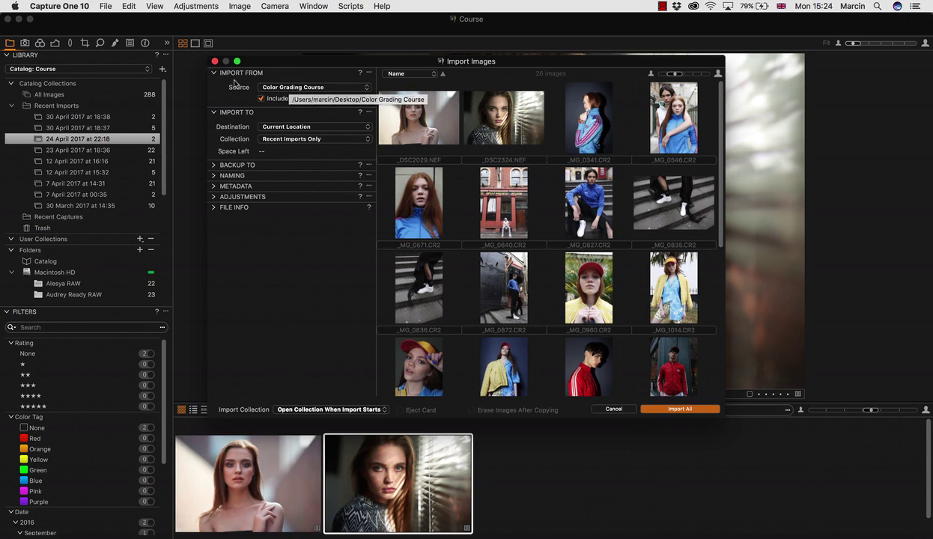
click(288, 87)
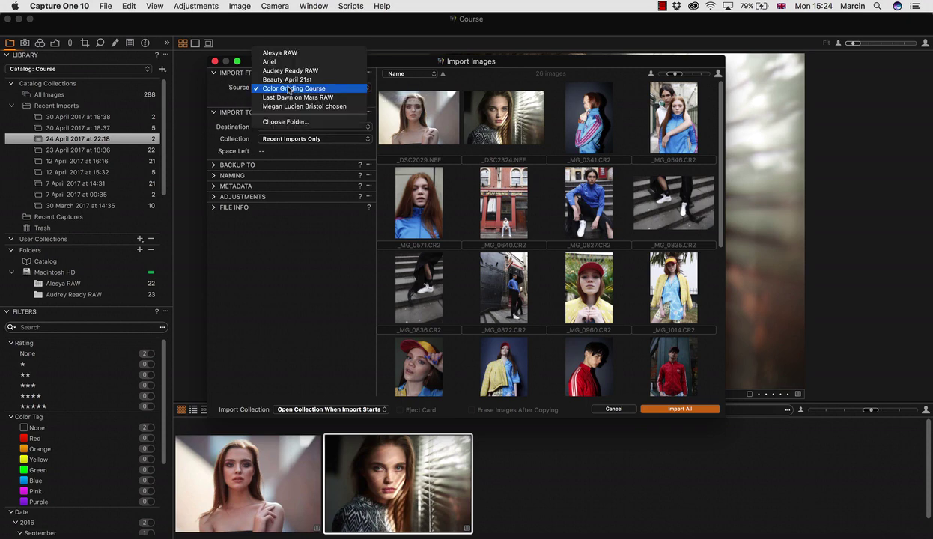
click(281, 118)
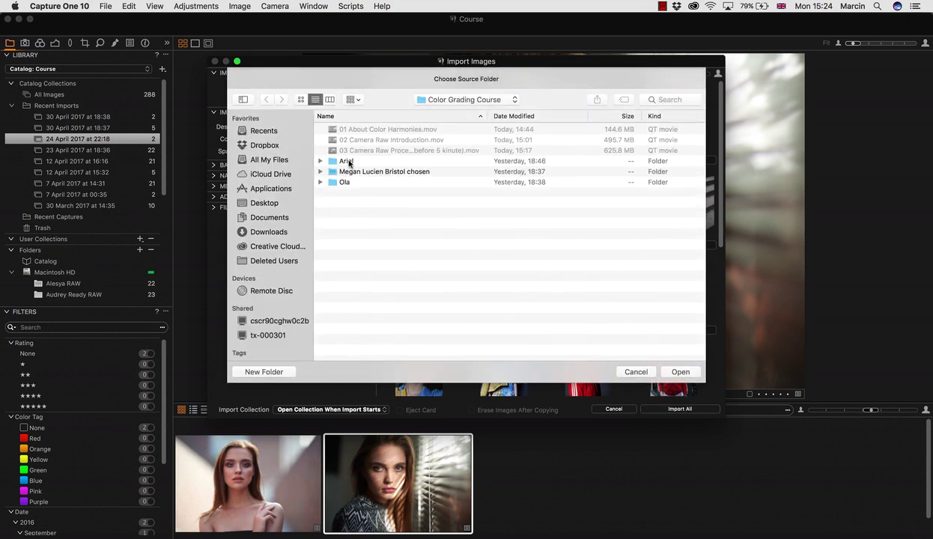
click(343, 161)
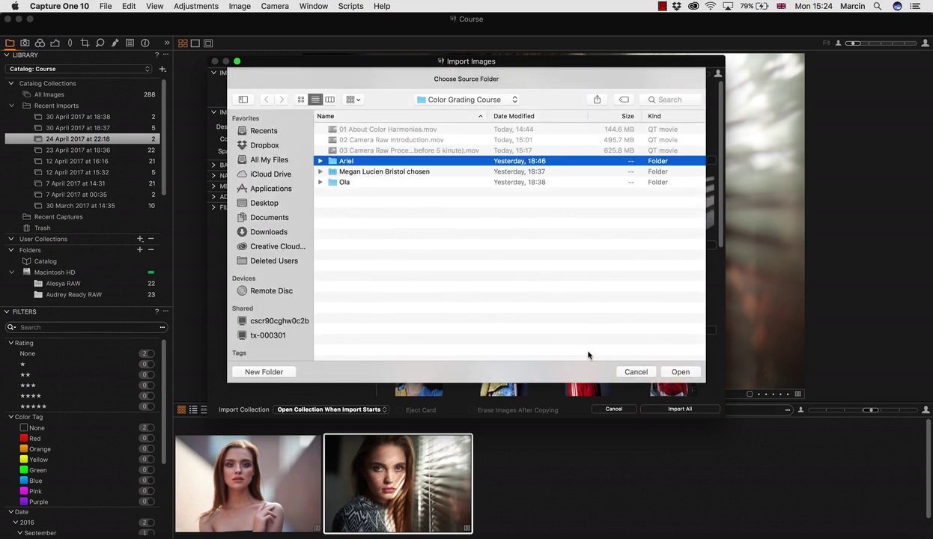
click(625, 370)
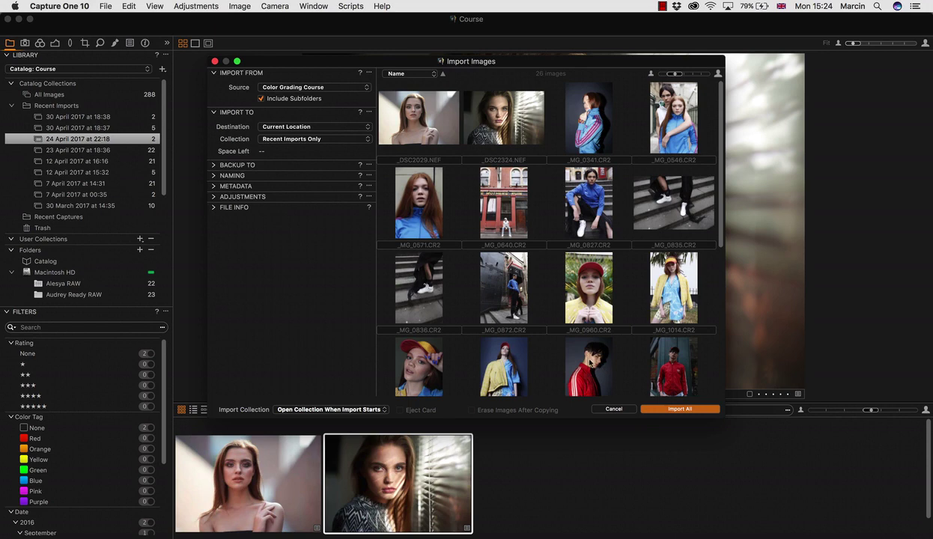
Cancel the import and bring up the Color tools showing Kelvin 5269, Tint 3.3.
click(610, 409)
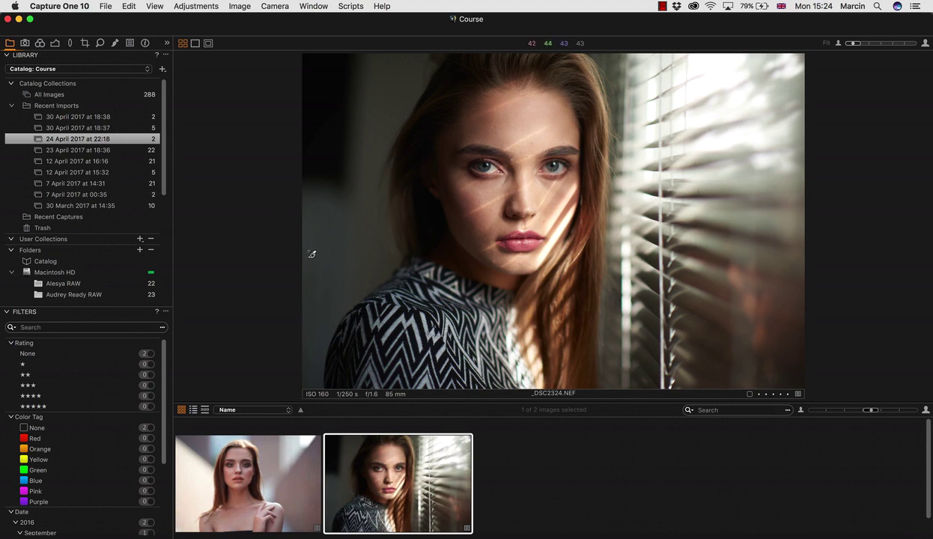
click(40, 43)
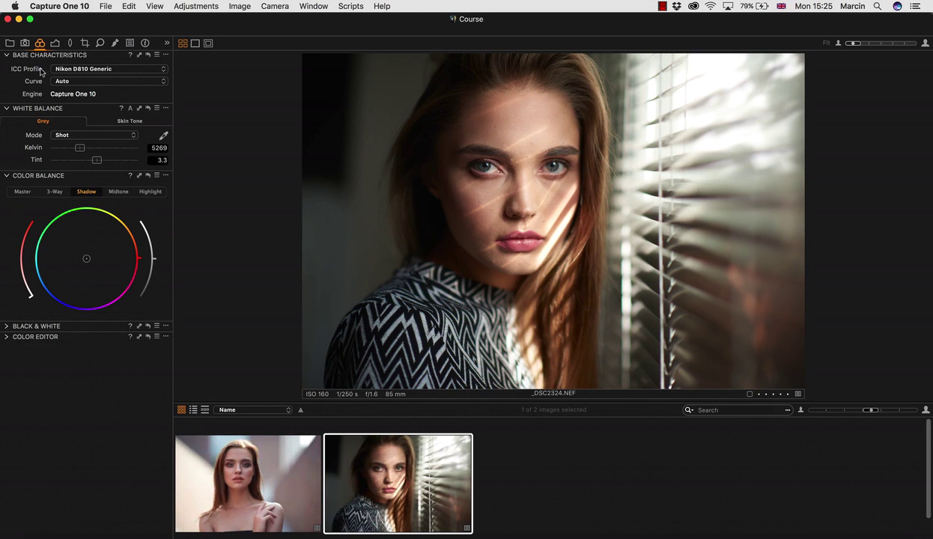
Keep the Nikon D810 Generic ICC profile and glance at the exposure tools.
click(73, 70)
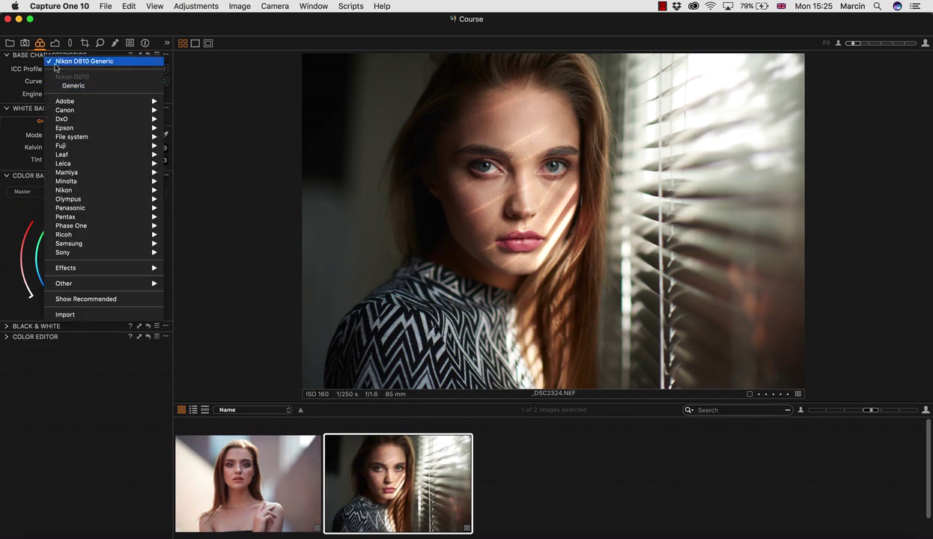
click(22, 79)
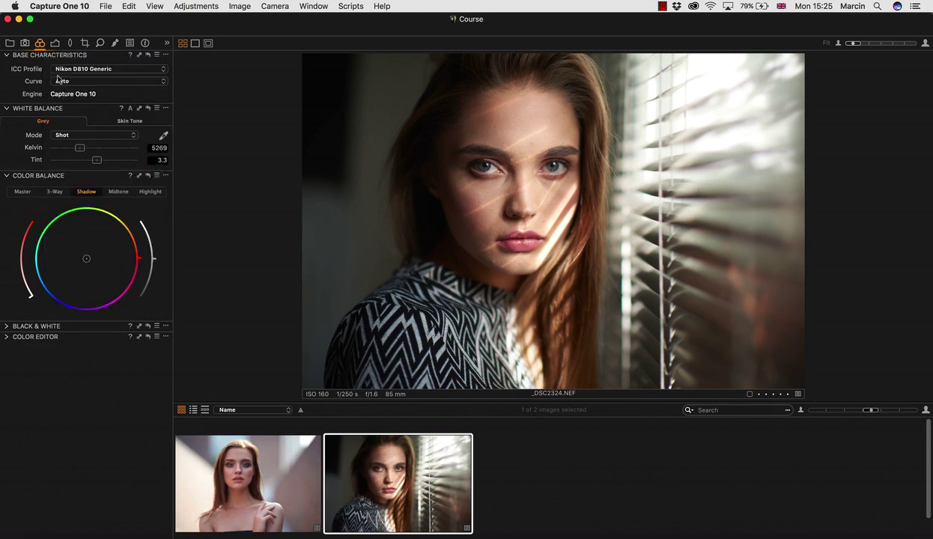
click(54, 44)
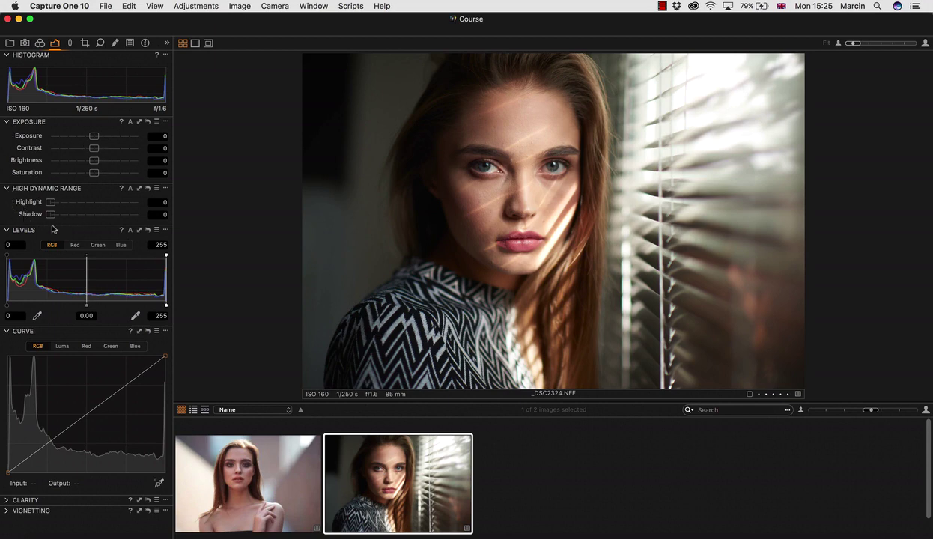
Collapse Exposure and set the local adjustments Color Editor to Advanced, then return to the Color tools.
click(114, 43)
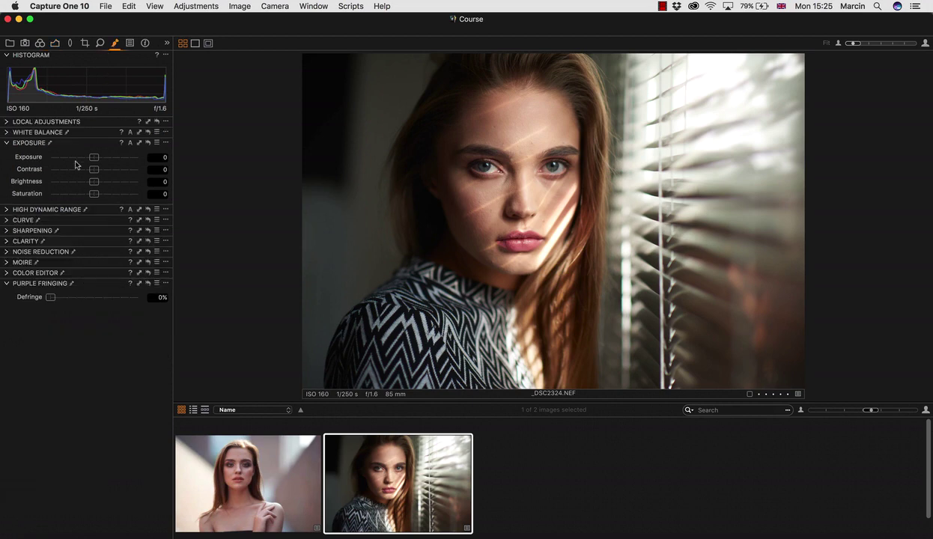
click(8, 143)
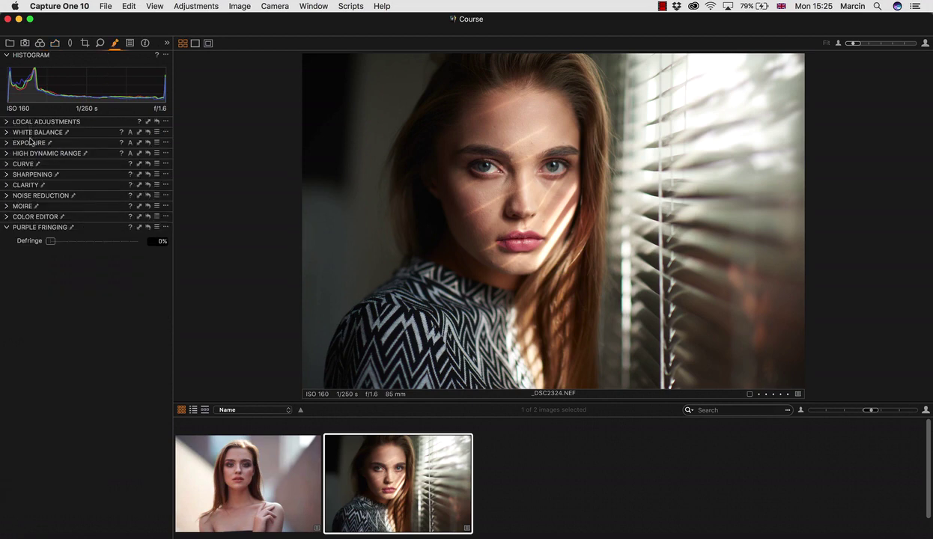
click(8, 217)
click(72, 174)
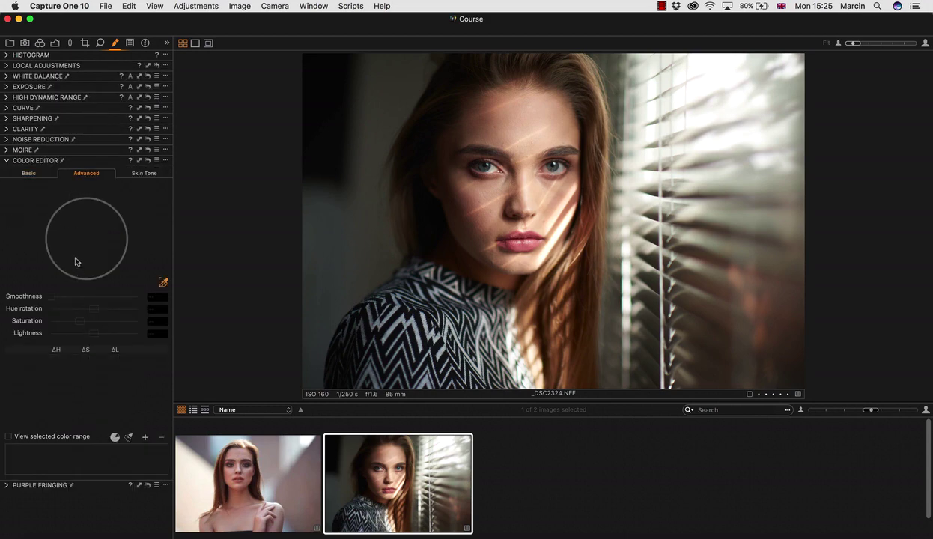
click(40, 43)
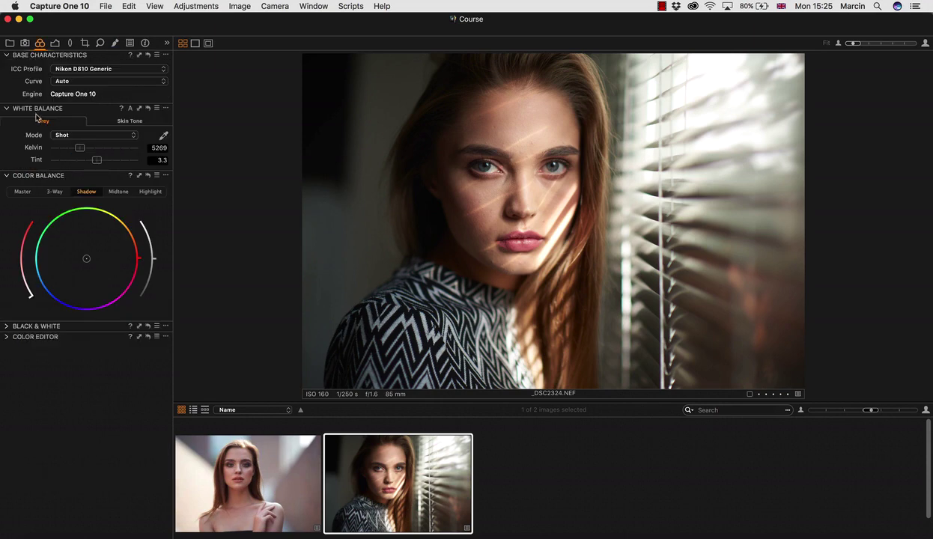
Expand the Color Editor and look over the output recipes and export settings.
click(8, 339)
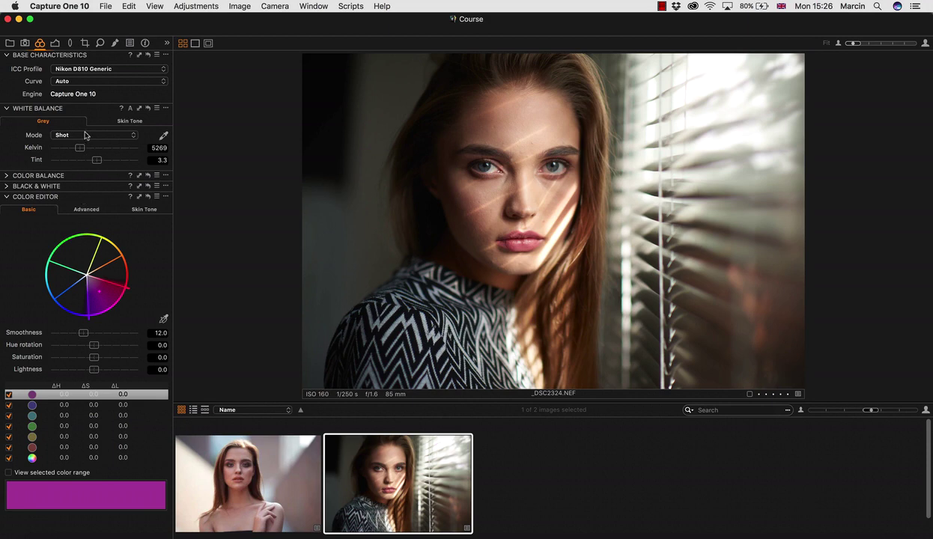
click(167, 43)
click(183, 47)
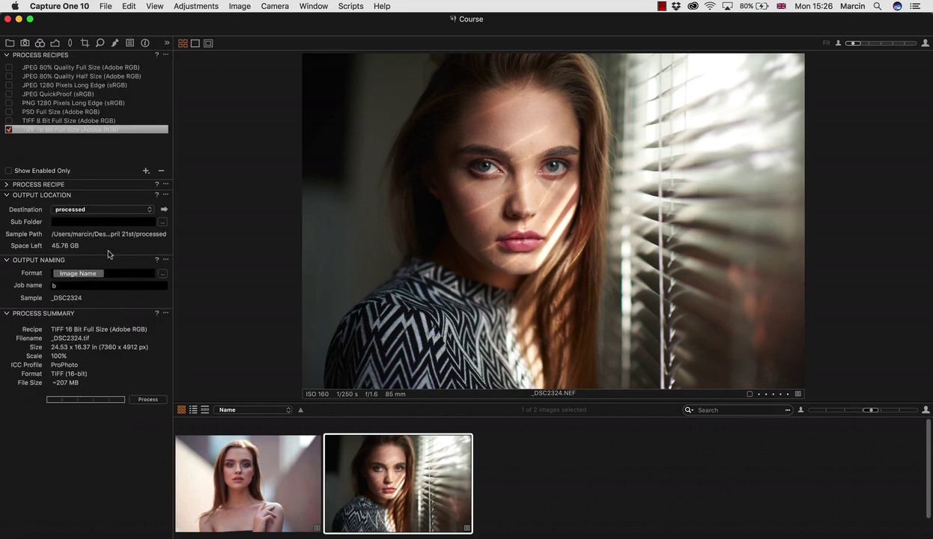
Set the Color Editor to Advanced, collapse White Balance and Base Characteristics, and show the Exposure tools.
click(40, 43)
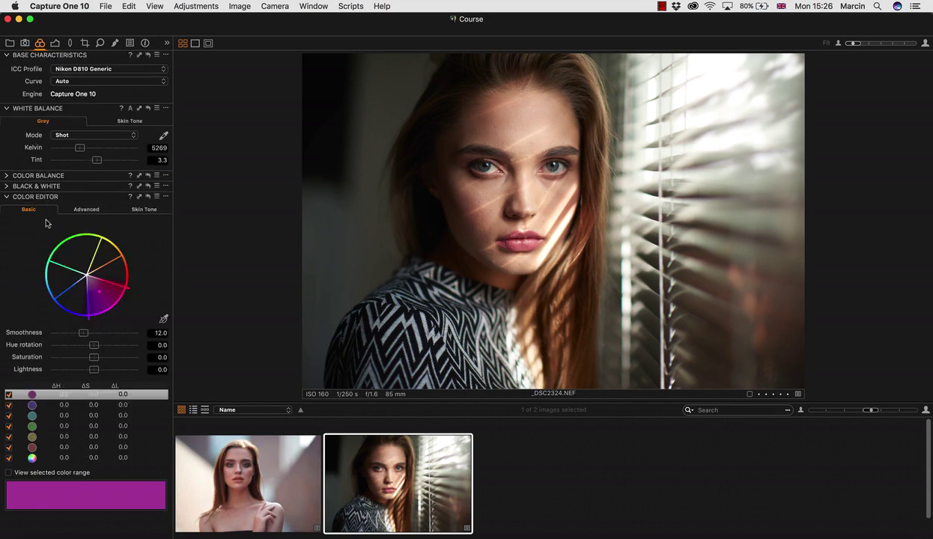
click(86, 209)
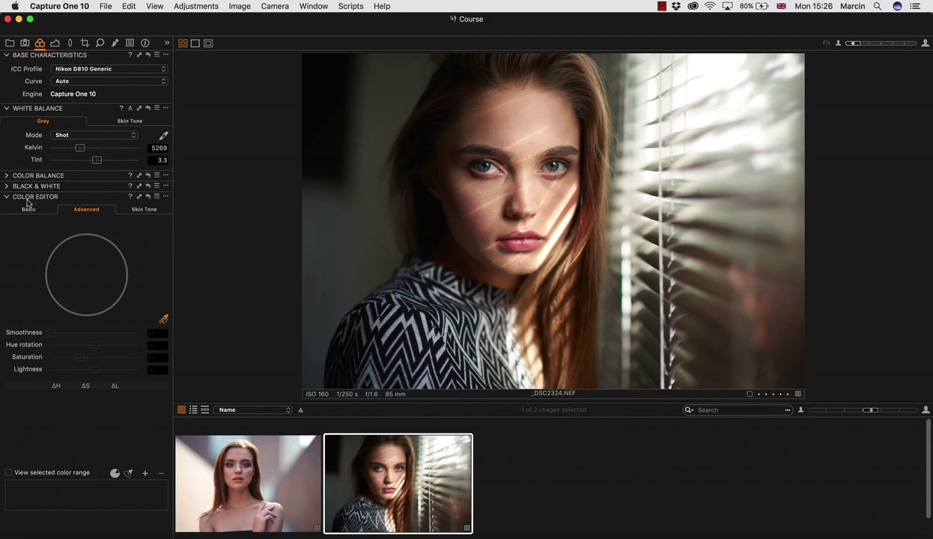
click(7, 107)
click(6, 54)
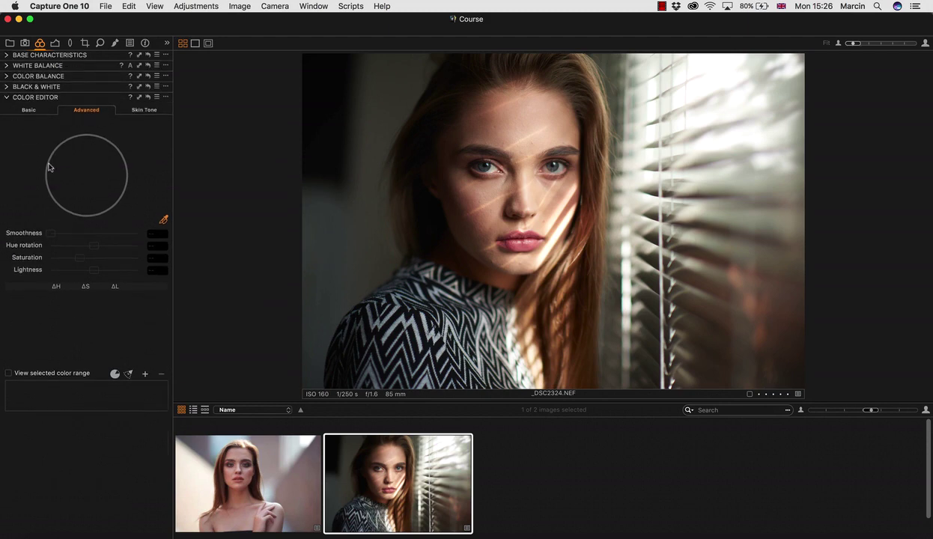
click(54, 45)
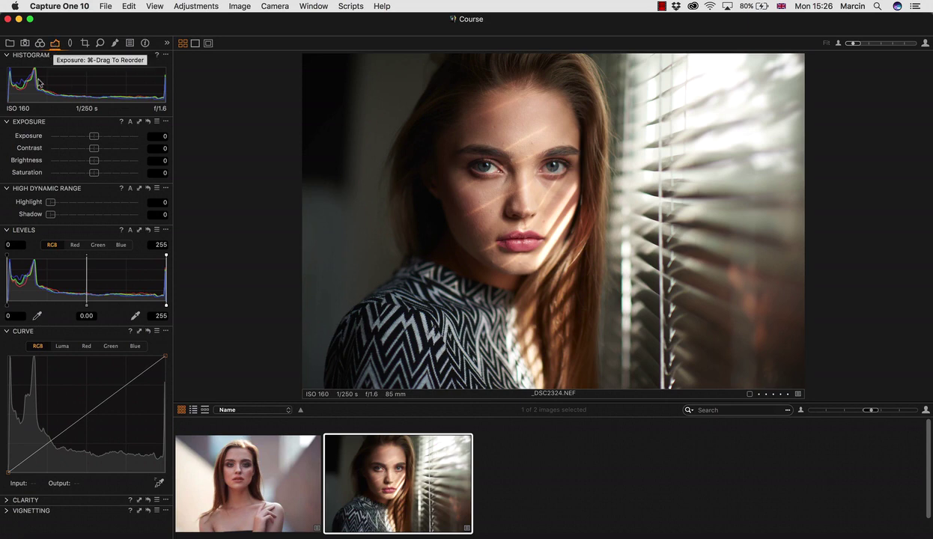
Set Highlight 34 and Shadow 14, raise Brightness to 2 and nudge Exposure slightly.
mouse_move(50, 202)
mouse_down()
mouse_move(81, 204)
mouse_move(62, 216)
mouse_up()
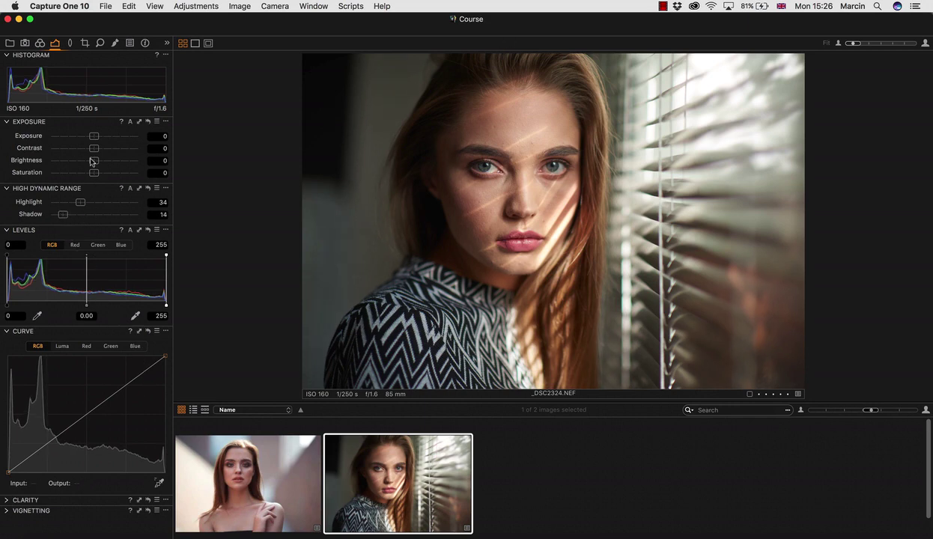
drag(91, 162, 94, 168)
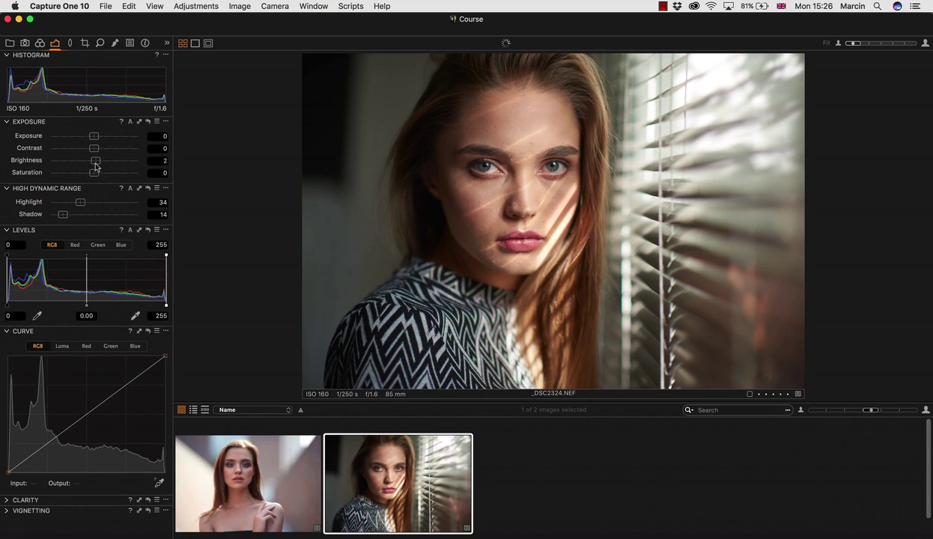
drag(93, 137, 93, 139)
Pick a dark neutral tone in the Advanced colour editor and test a hue rotation, returned to 0.0.
click(115, 44)
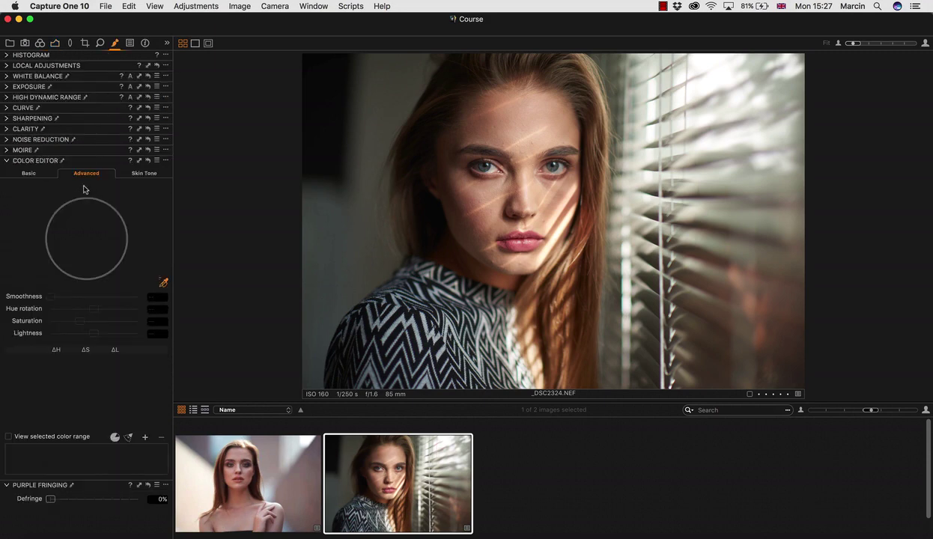
click(30, 175)
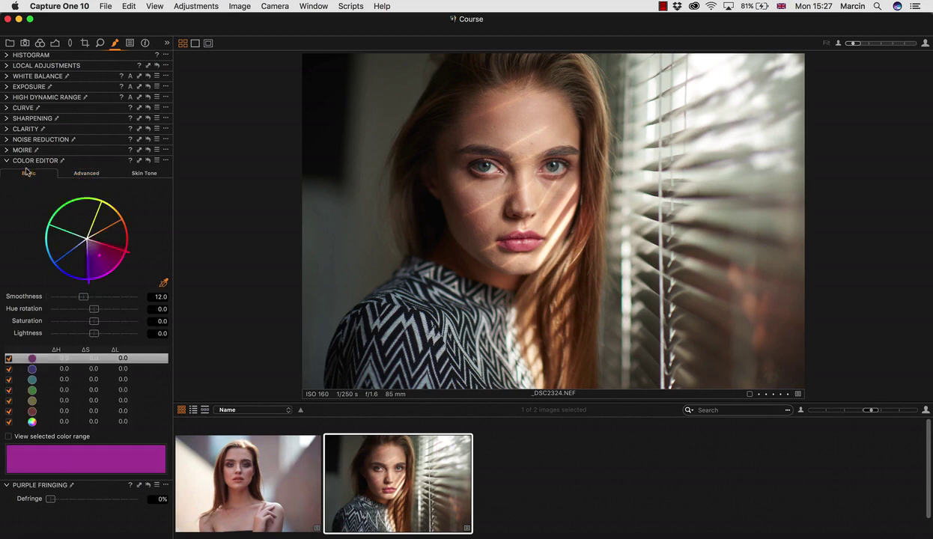
click(87, 174)
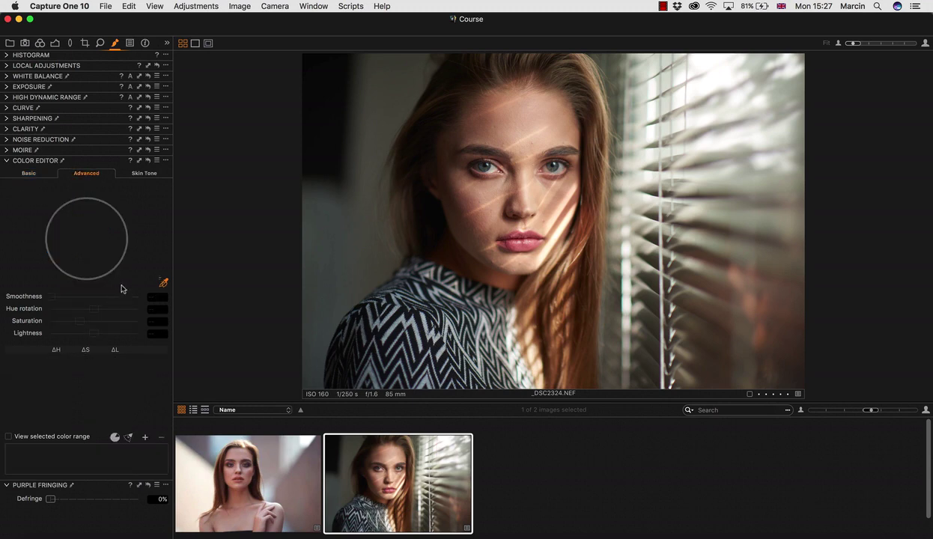
click(163, 283)
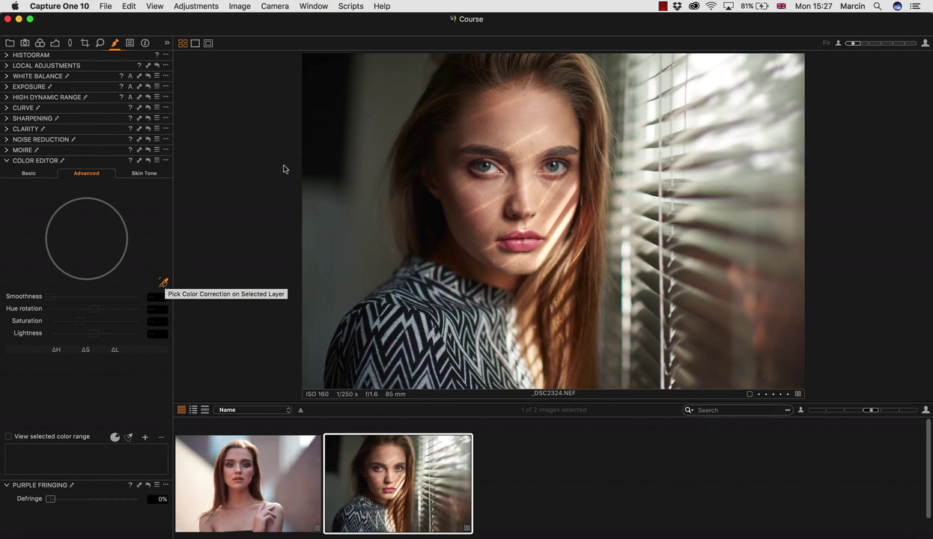
click(363, 109)
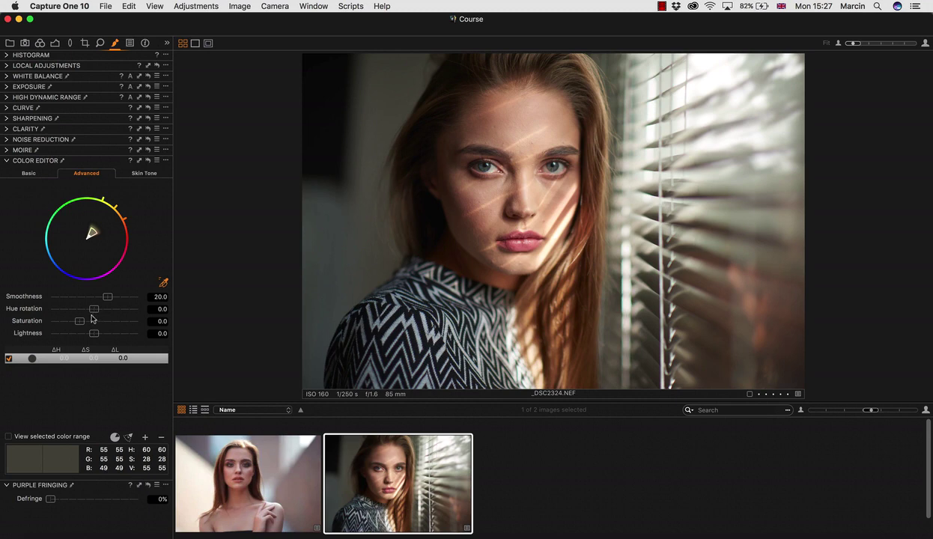
drag(94, 313, 73, 307)
key(Return)
Sample the skin tone from the forehead in the Skin Tone editor.
click(149, 175)
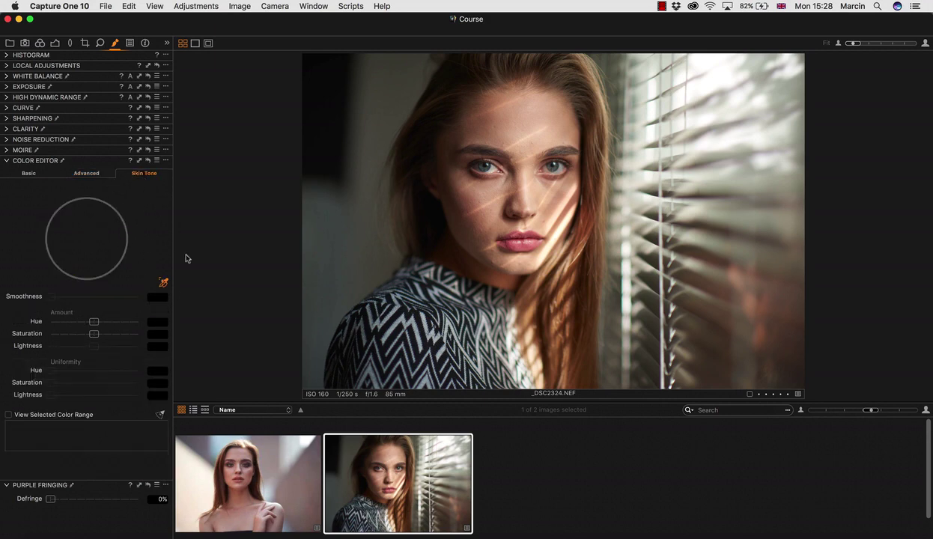
click(494, 111)
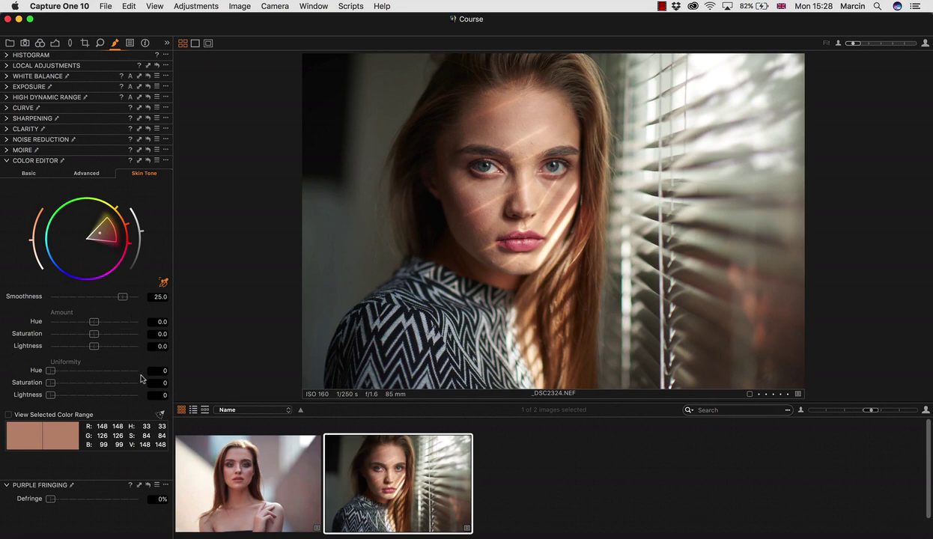
click(87, 173)
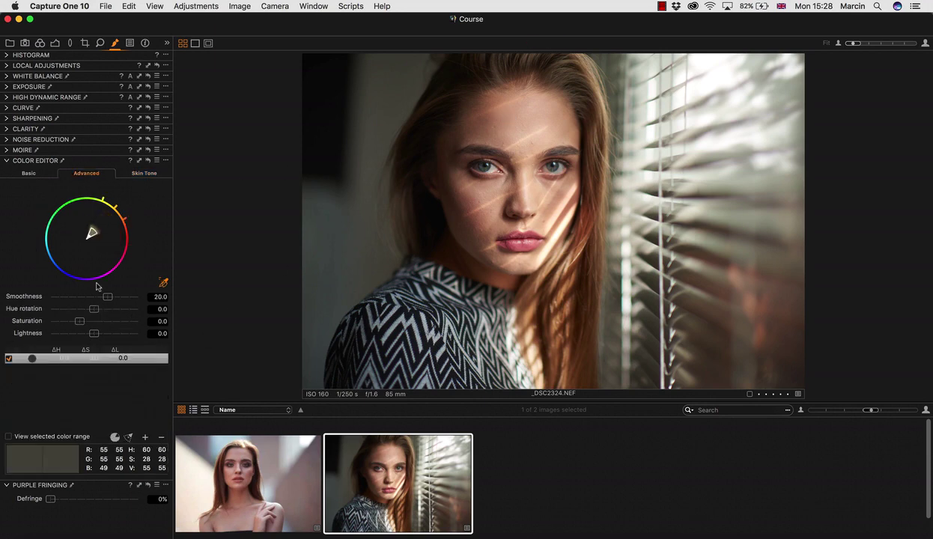
click(144, 173)
click(85, 175)
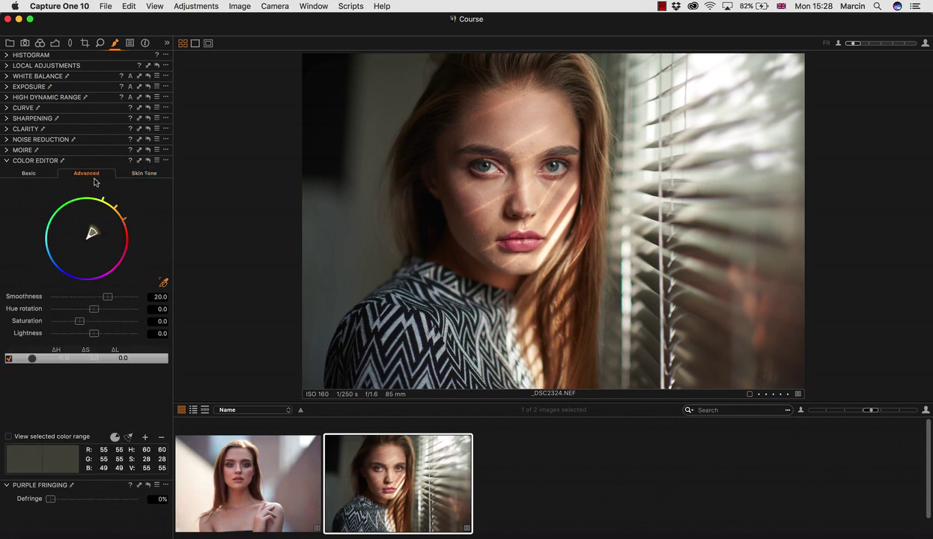
click(142, 173)
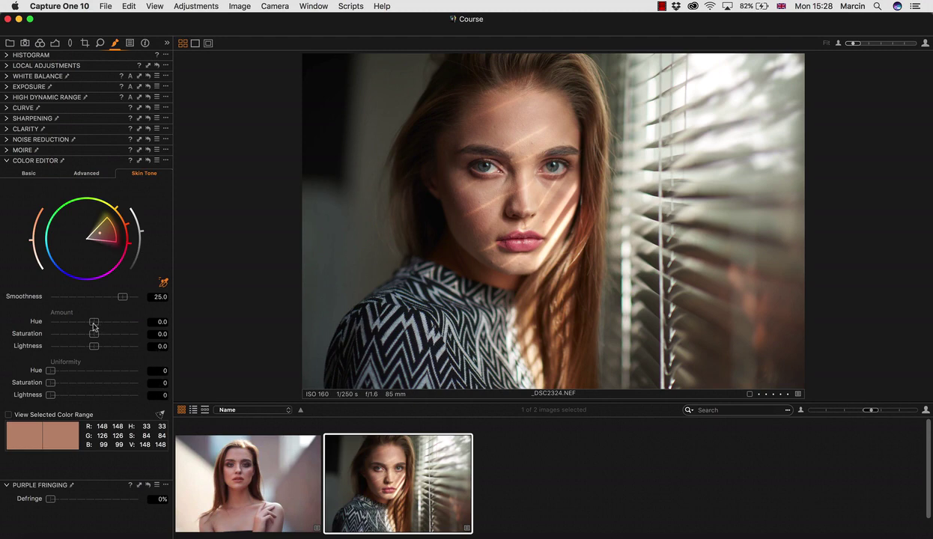
Set skin hue −1.0 and saturation 3.1, with uniformity hue and saturation back at 0.
mouse_move(93, 327)
mouse_down()
mouse_move(39, 321)
mouse_move(109, 323)
mouse_move(78, 319)
mouse_move(98, 334)
mouse_up()
drag(51, 366, 153, 381)
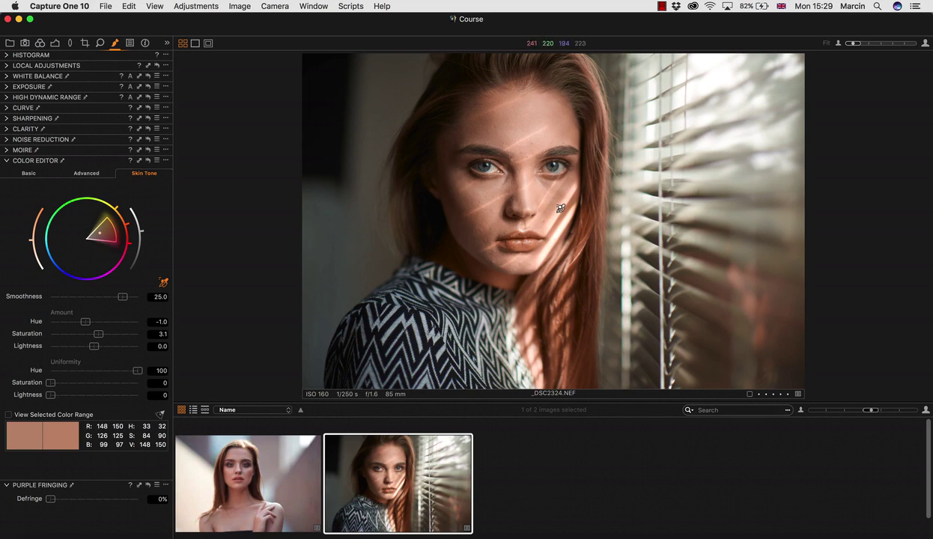
mouse_move(137, 370)
mouse_down()
mouse_move(50, 370)
mouse_move(56, 382)
mouse_move(137, 388)
mouse_move(153, 373)
mouse_up()
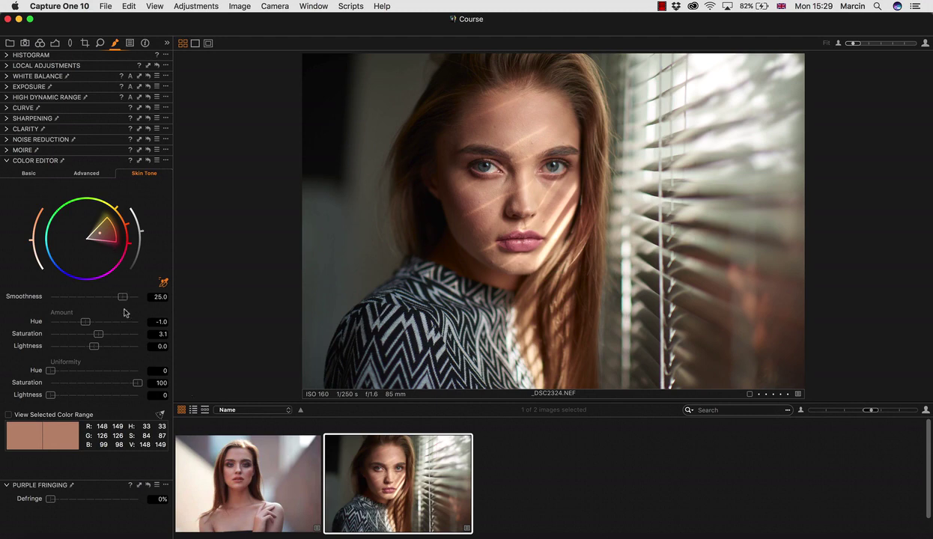
drag(136, 382, 45, 382)
Expand Color Balance and drag the Shadow wheel toward blue-purple.
click(40, 43)
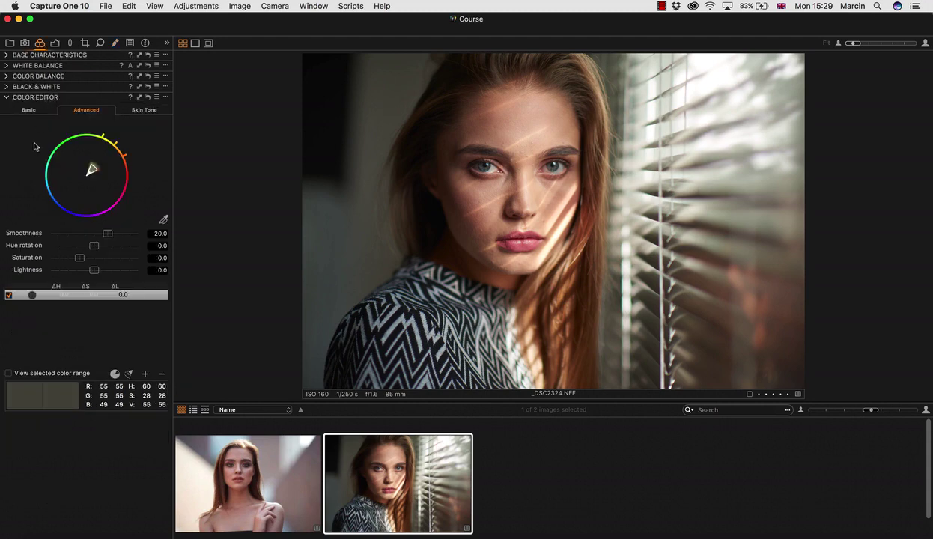
click(8, 98)
click(7, 76)
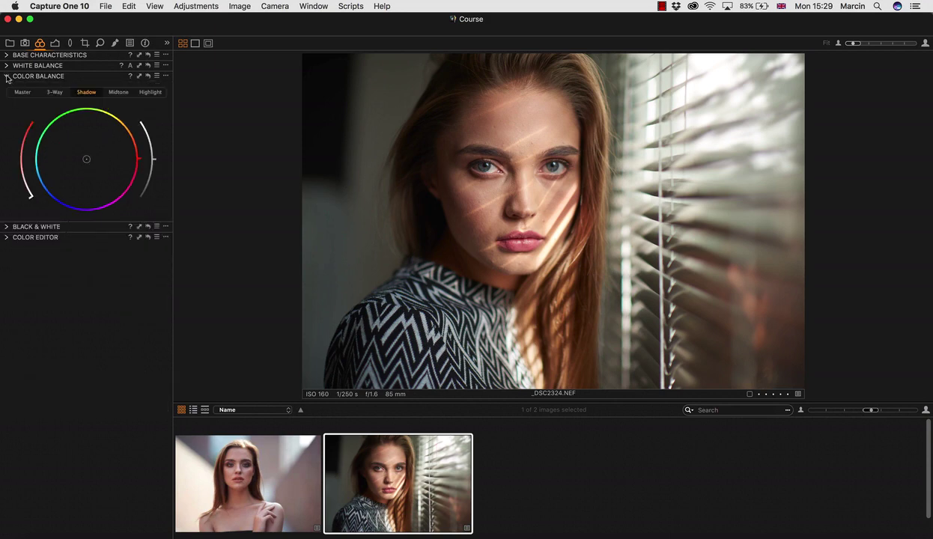
click(53, 93)
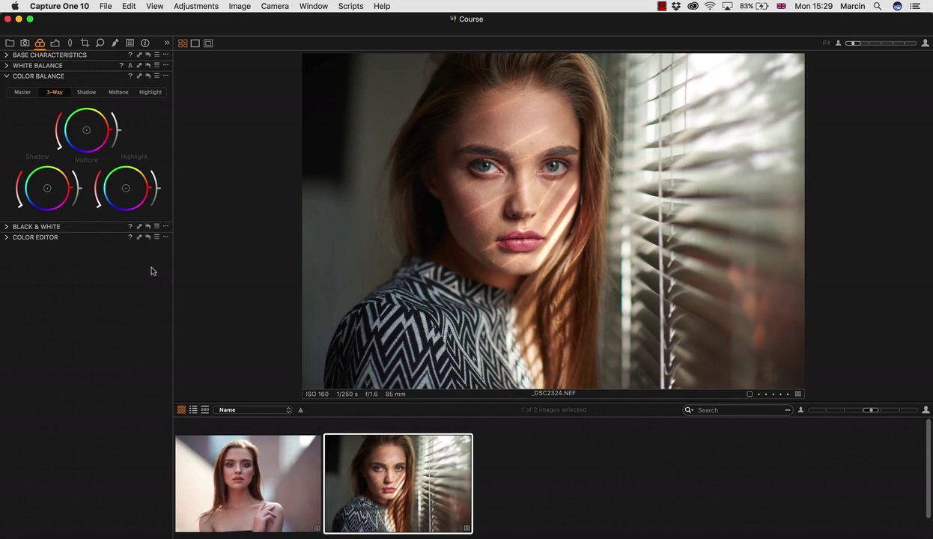
click(84, 93)
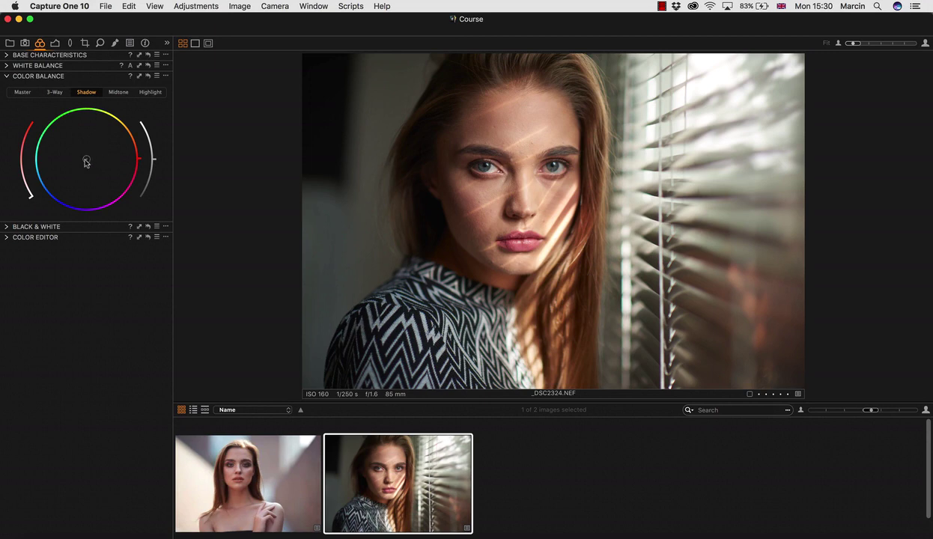
drag(88, 163, 82, 172)
drag(80, 169, 71, 168)
mouse_move(69, 166)
mouse_down()
mouse_move(92, 171)
mouse_move(71, 173)
mouse_move(96, 155)
mouse_up()
Warm the highlights slightly toward orange and fine-tune the shadow tint.
click(147, 91)
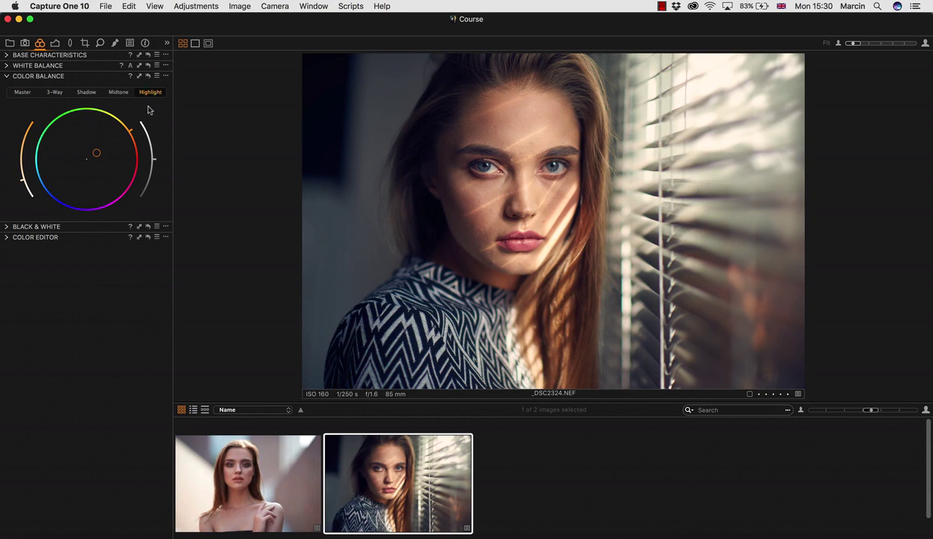
drag(96, 155, 99, 152)
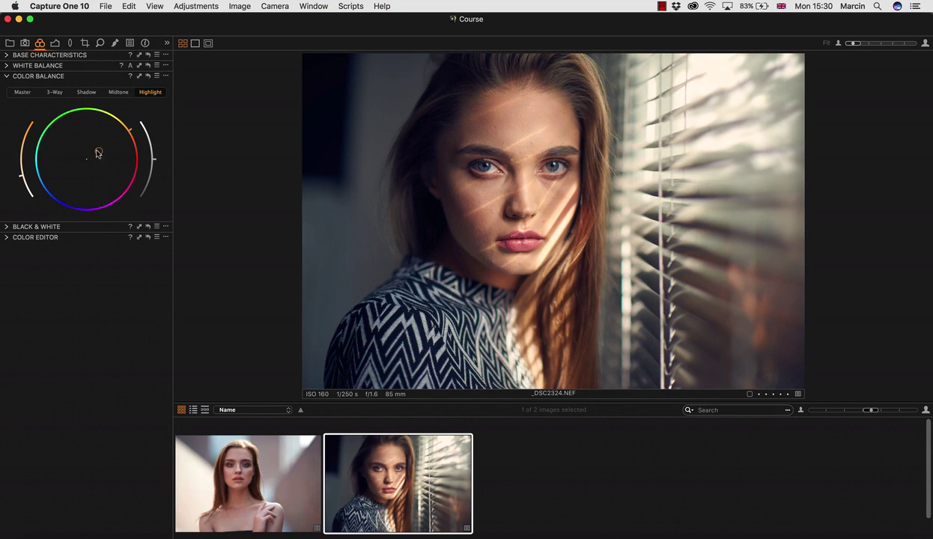
click(88, 93)
mouse_move(71, 173)
mouse_down()
mouse_move(62, 166)
mouse_move(69, 176)
mouse_up()
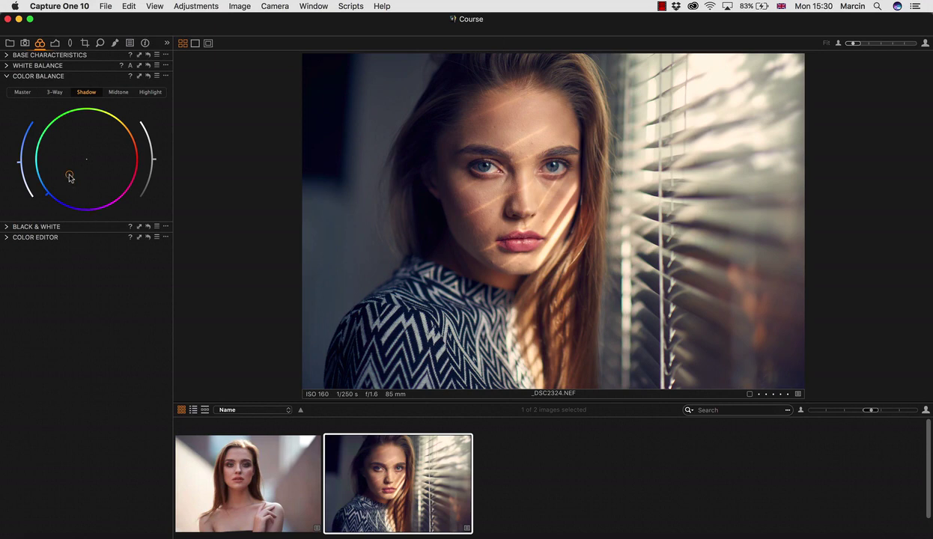
drag(69, 174, 71, 173)
drag(69, 173, 71, 175)
In the Advanced Color Editor, sample two colour ranges, including the dark background.
click(112, 43)
click(88, 173)
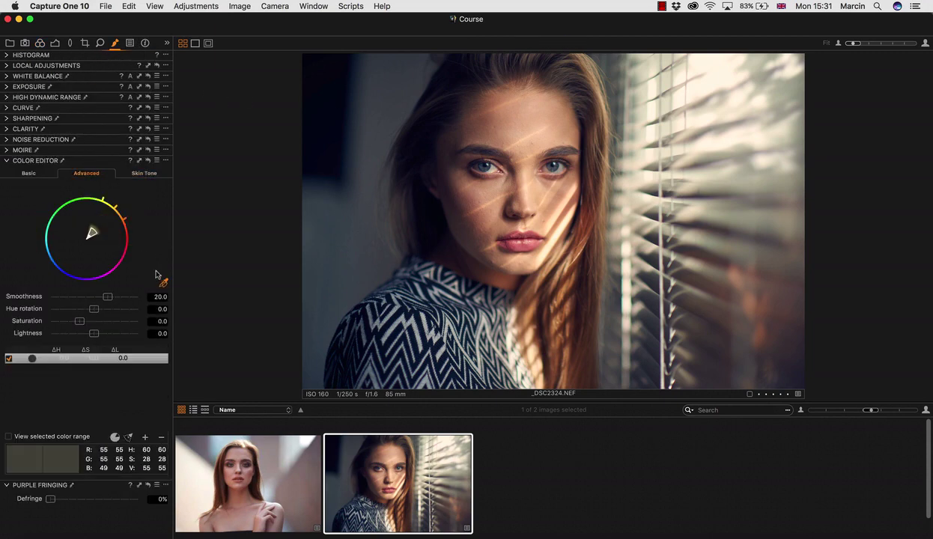
click(362, 109)
click(320, 180)
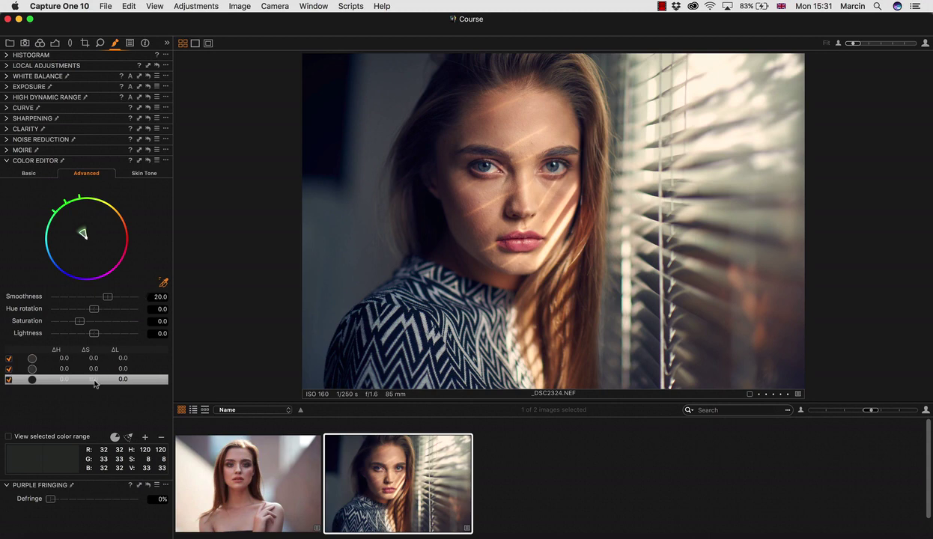
Delete the third colour range, then bring up the Output tools from the » overflow menu.
click(95, 378)
key(Delete)
key(Delete)
key(Delete)
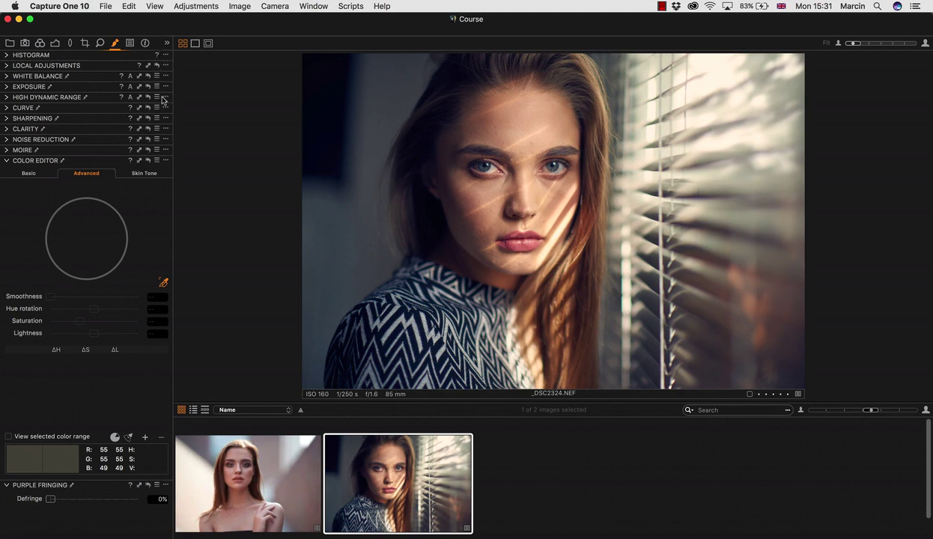
click(167, 44)
click(193, 50)
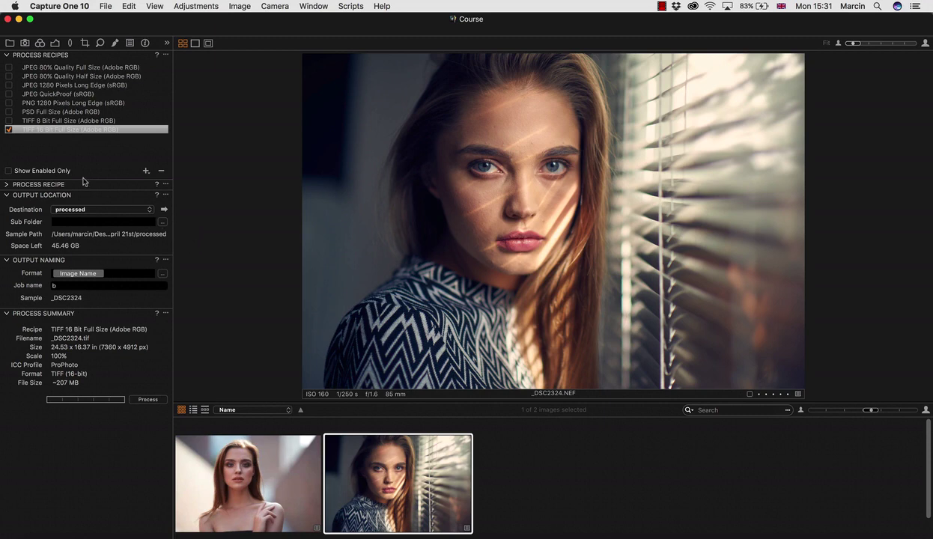
Expand the Process Recipe settings and tick the TIFF 16 Bit Full Size (Adobe RGB) recipe.
click(7, 184)
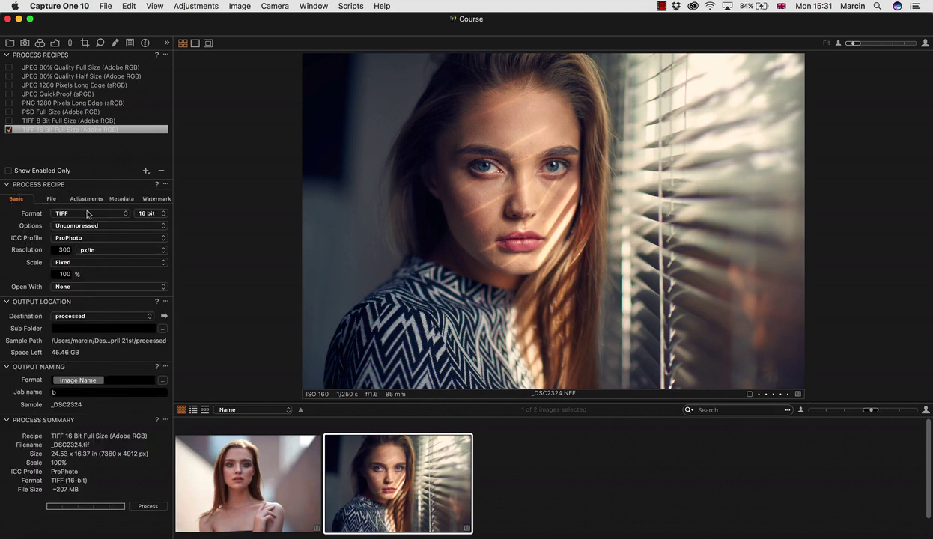
click(9, 184)
click(9, 185)
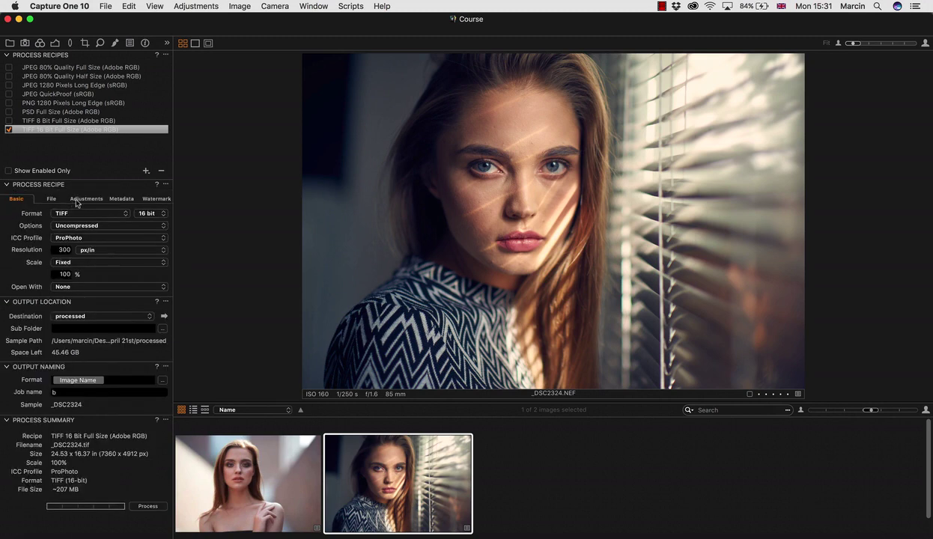
click(9, 131)
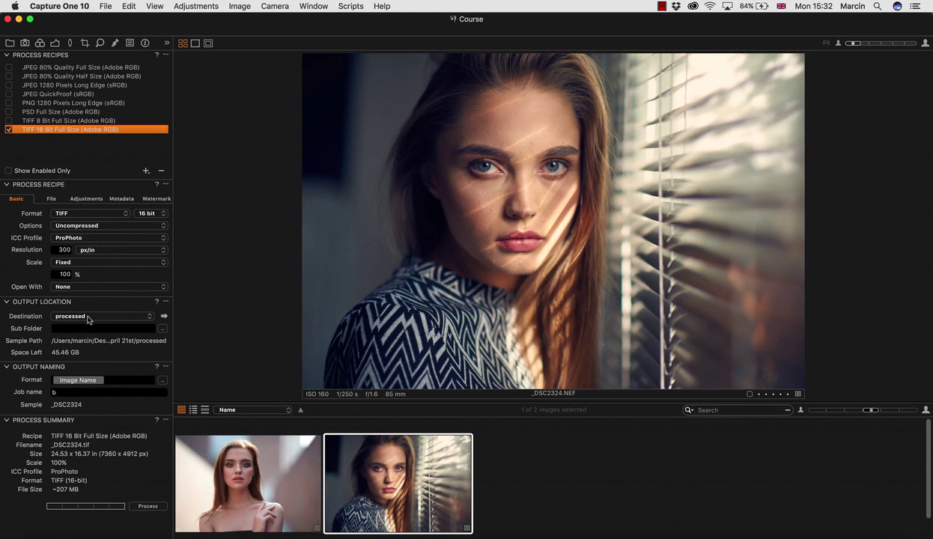
Choose a new output destination, browsing Desktop > Color Grading Course and selecting Ariel.
click(88, 314)
click(79, 377)
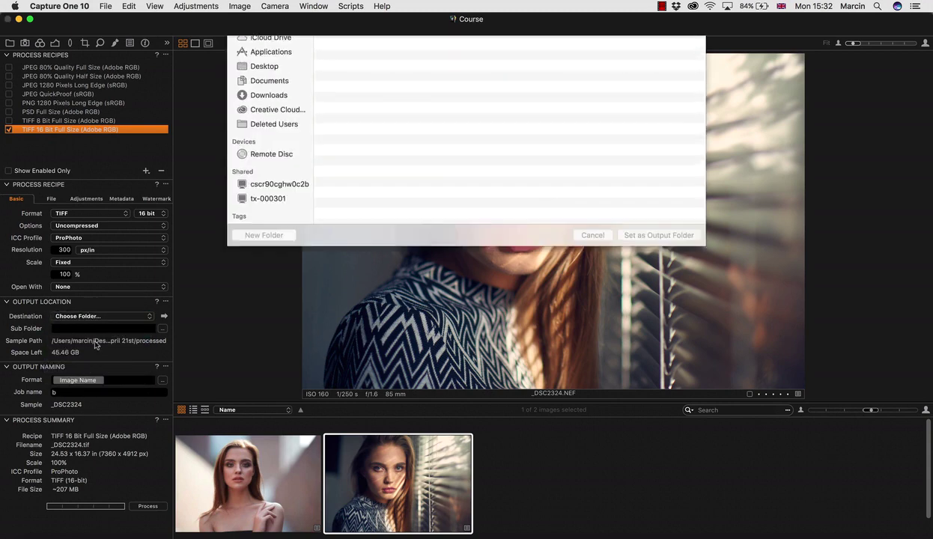
click(256, 169)
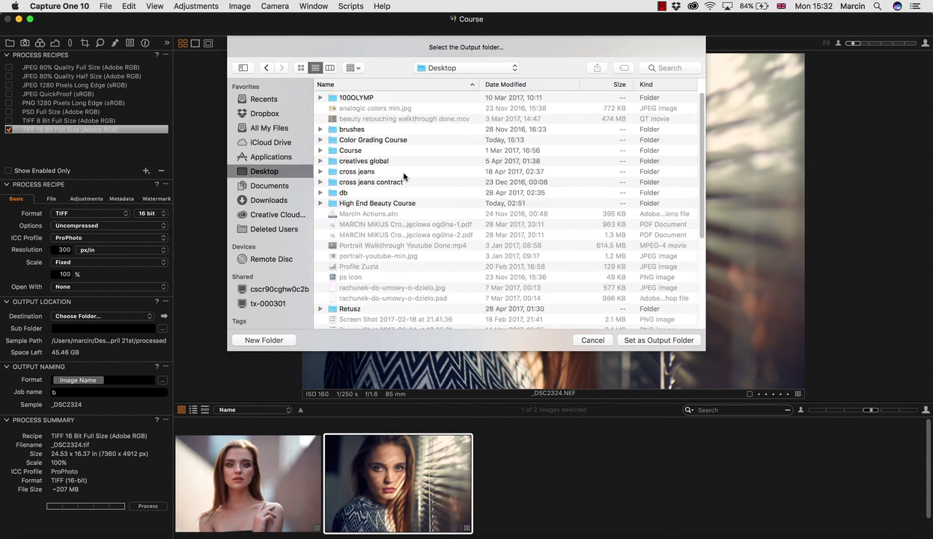
click(360, 141)
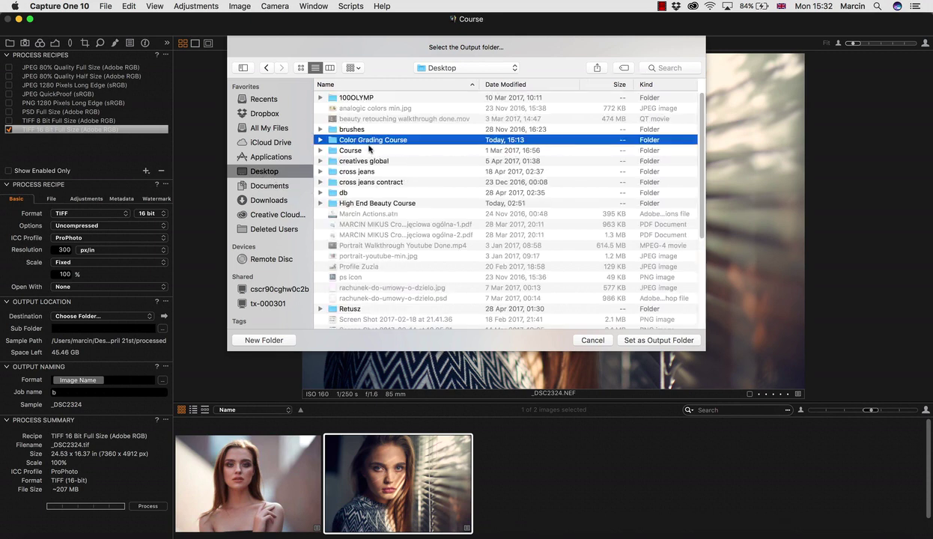
double_click(368, 142)
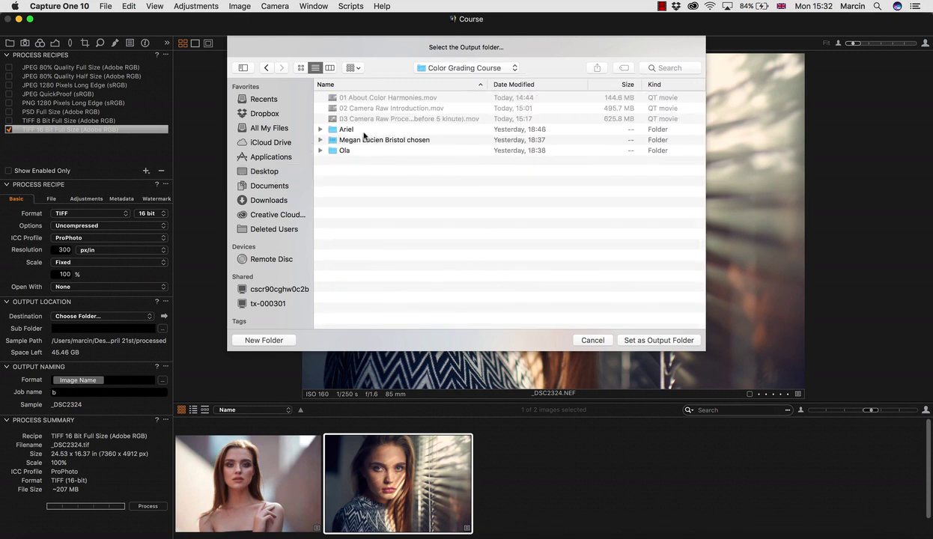
click(345, 130)
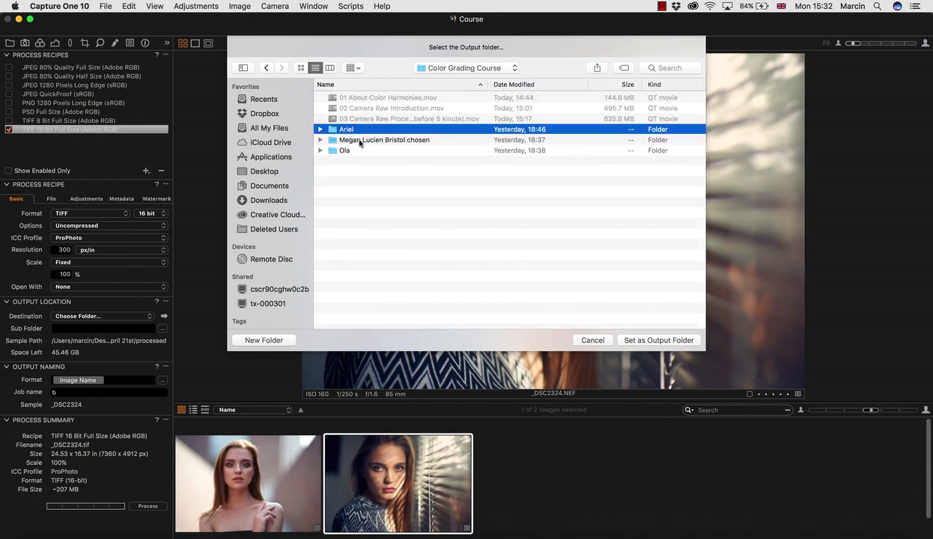
Make Ariel the output folder and process the portrait with the TIFF recipe.
click(628, 340)
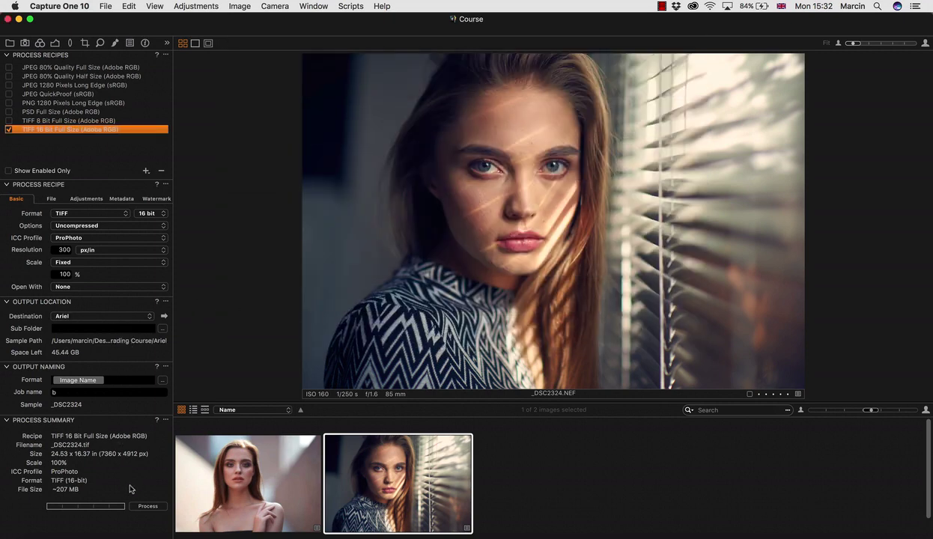
click(140, 505)
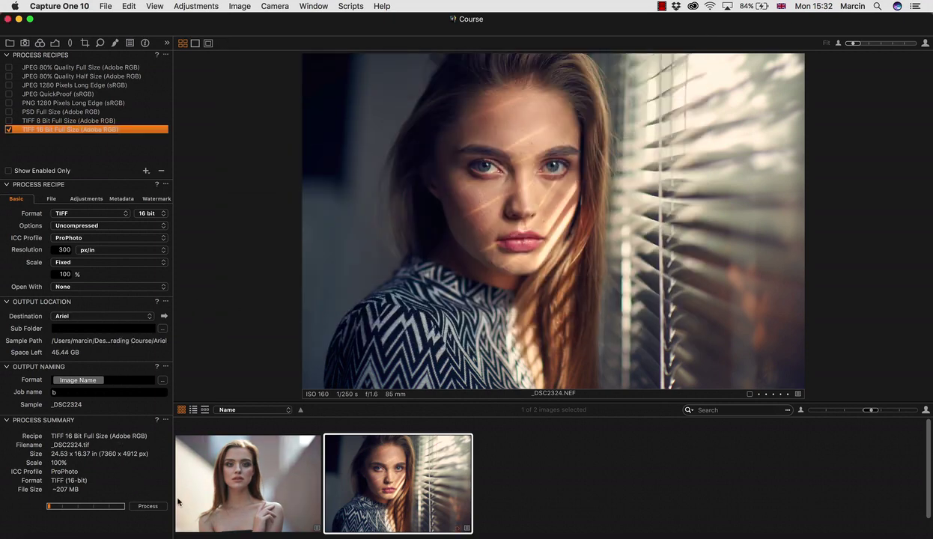